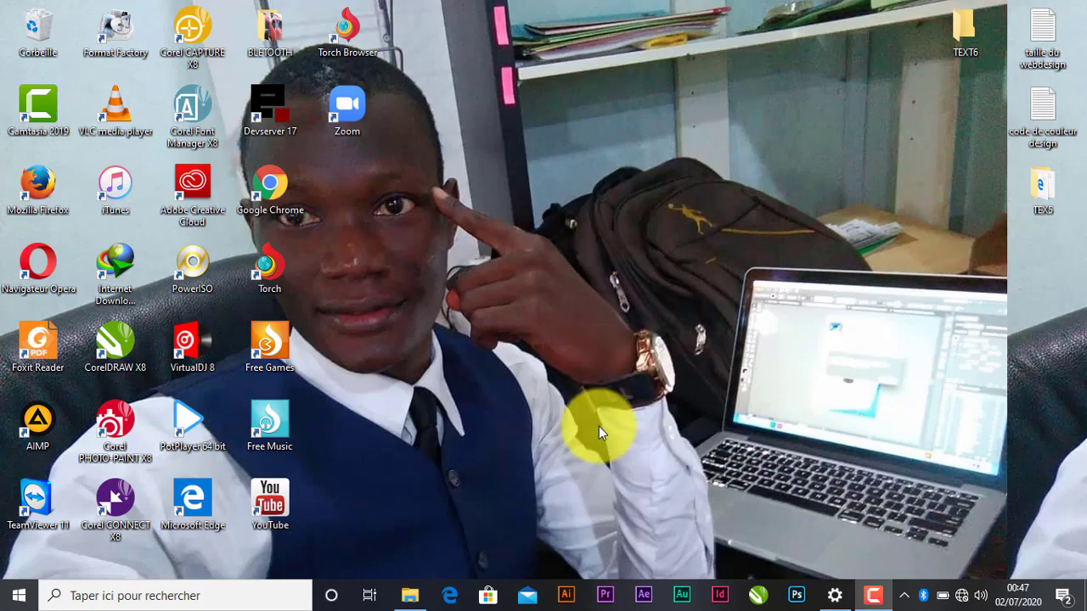
- Switch to Photoshop and start a new document from the A4 print preset
click(797, 594)
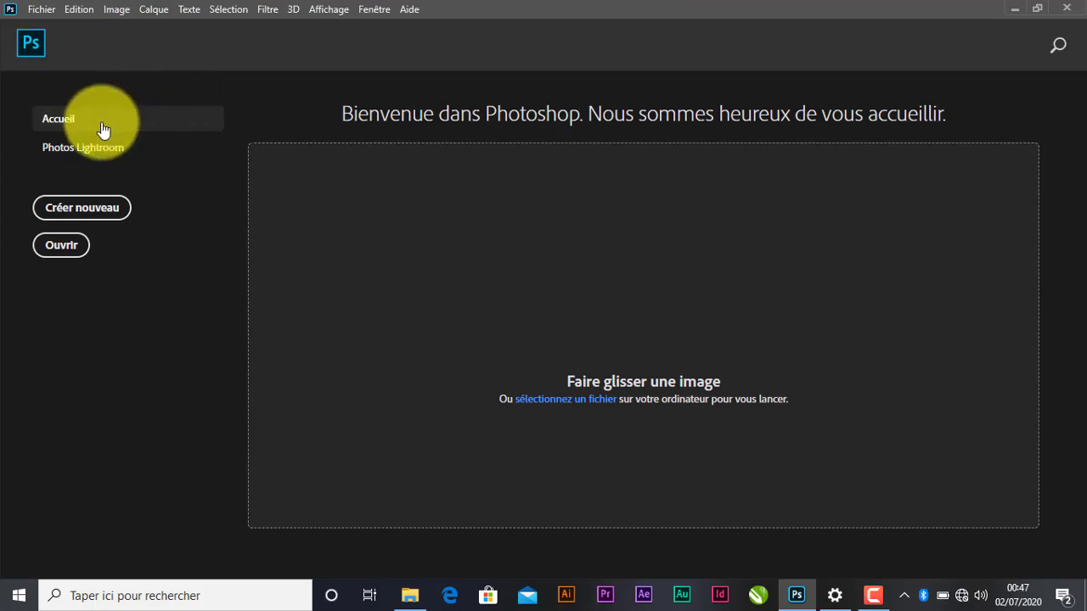
click(99, 212)
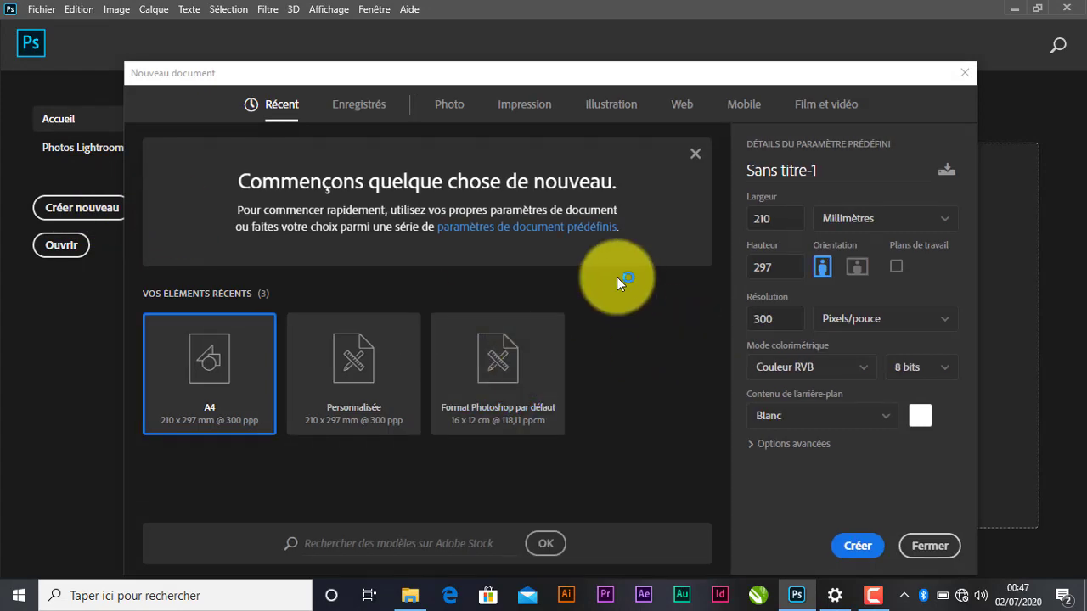
click(527, 105)
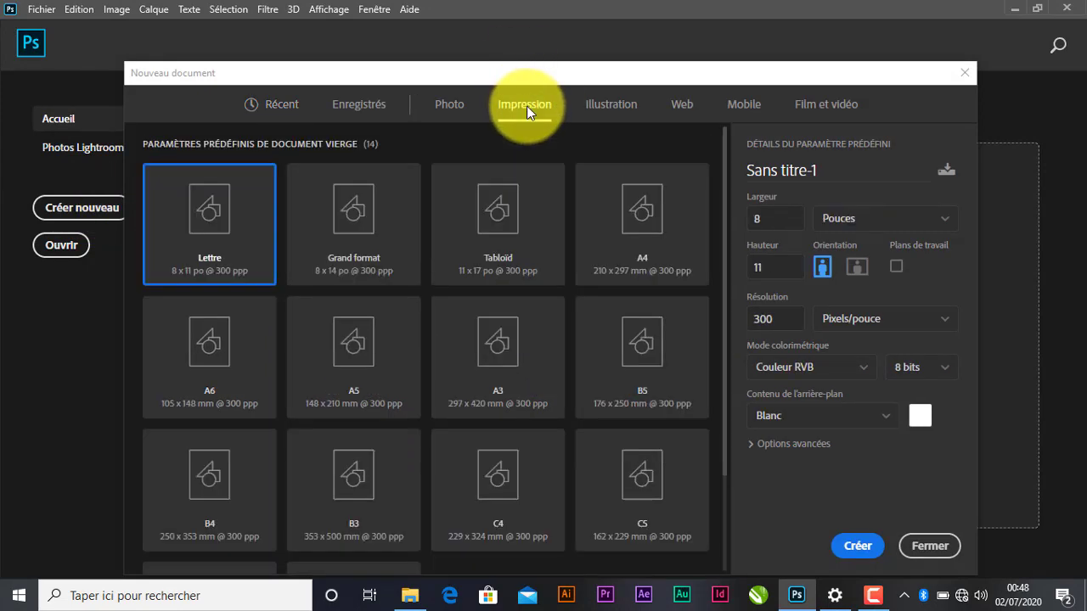
click(621, 230)
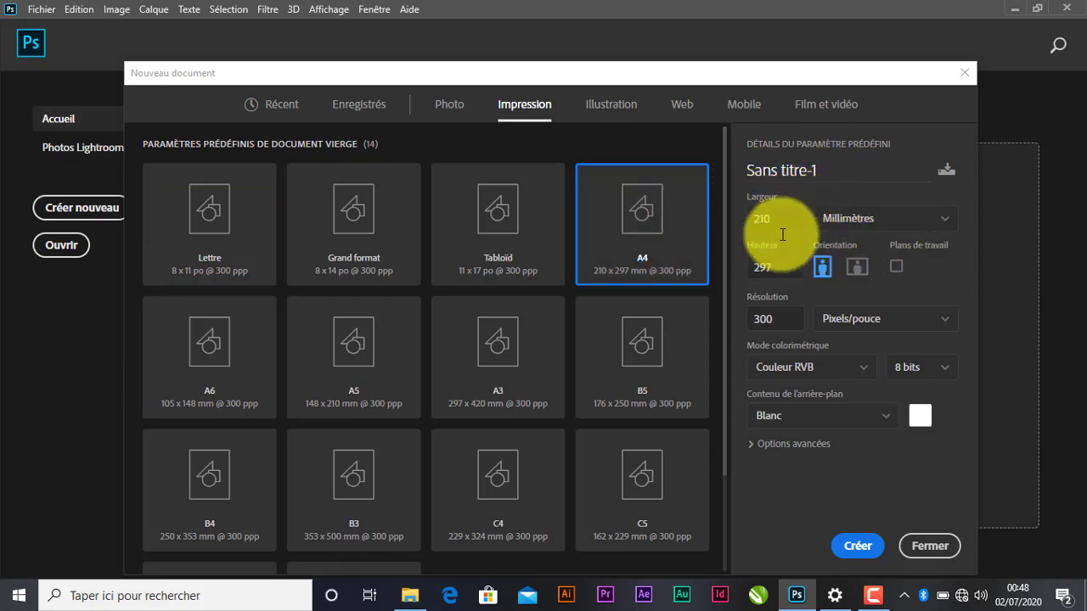
- Set the new document's colour mode to Couleur CMJN and create it
click(948, 227)
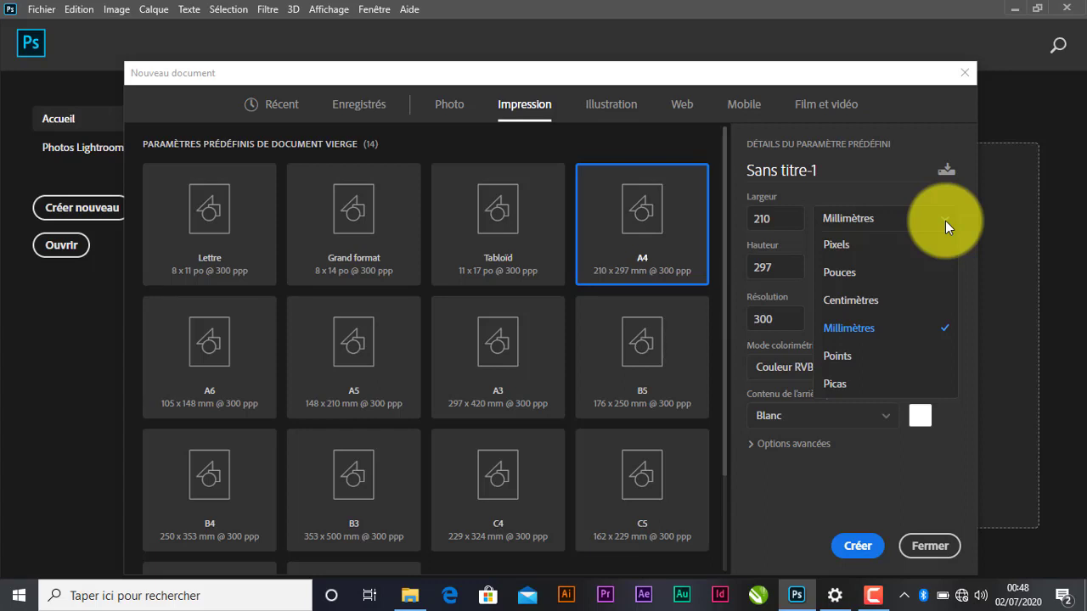
click(945, 221)
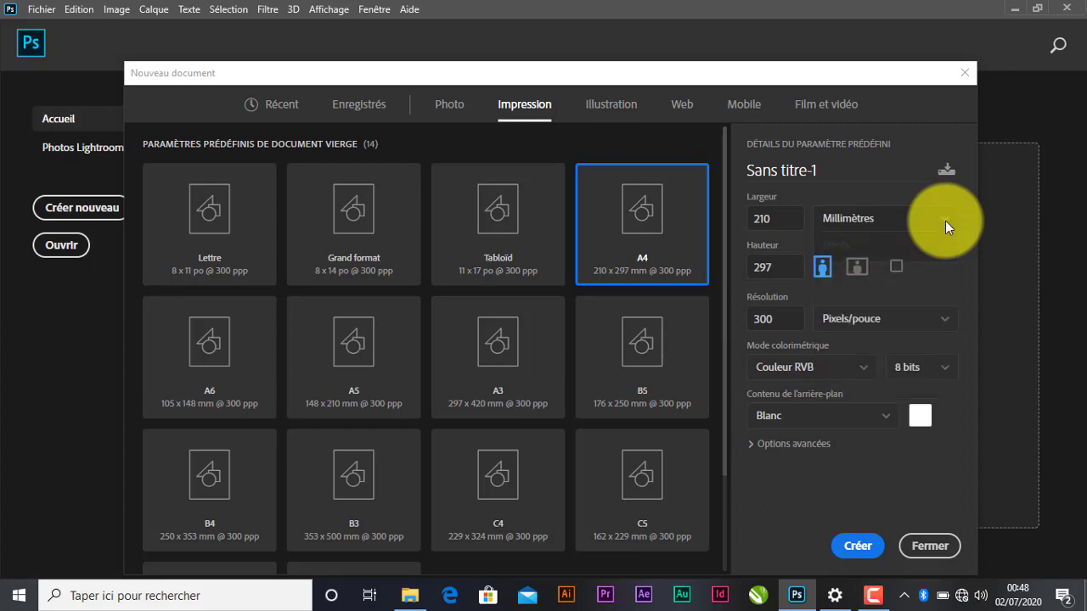
click(863, 369)
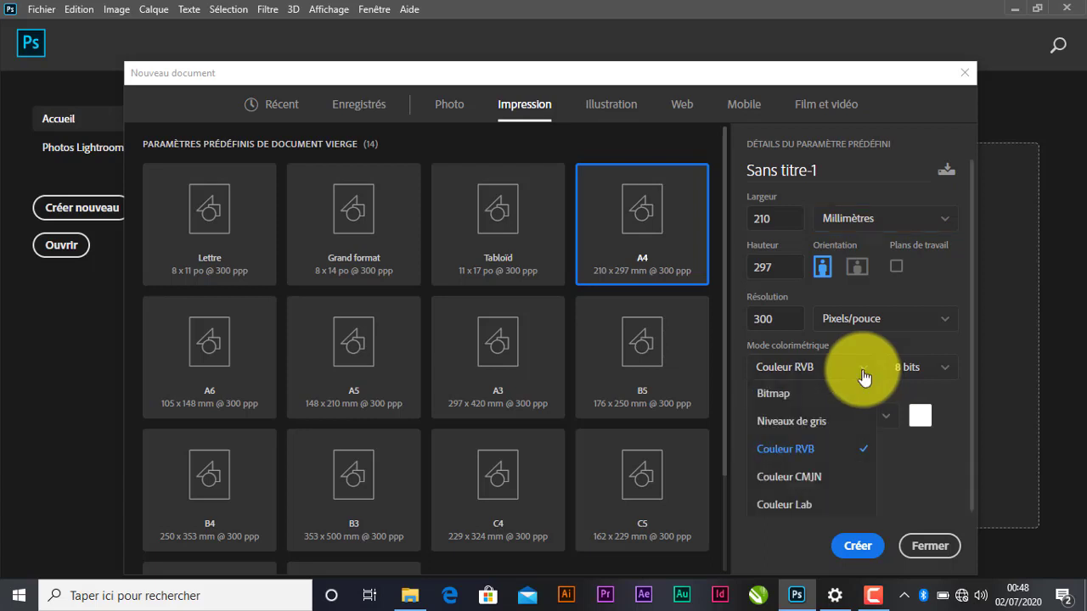
click(808, 478)
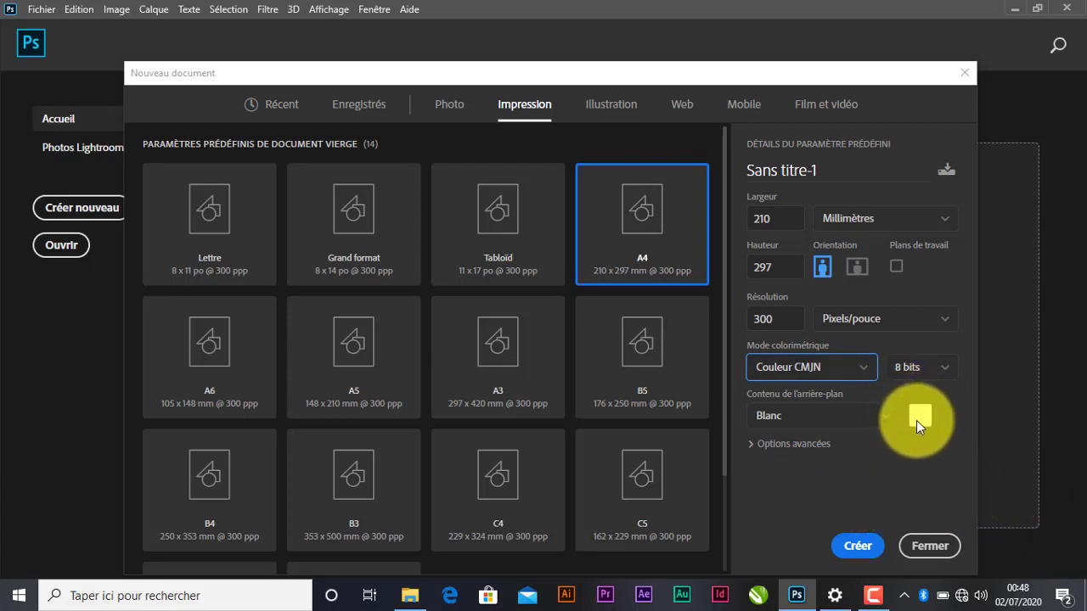
click(858, 546)
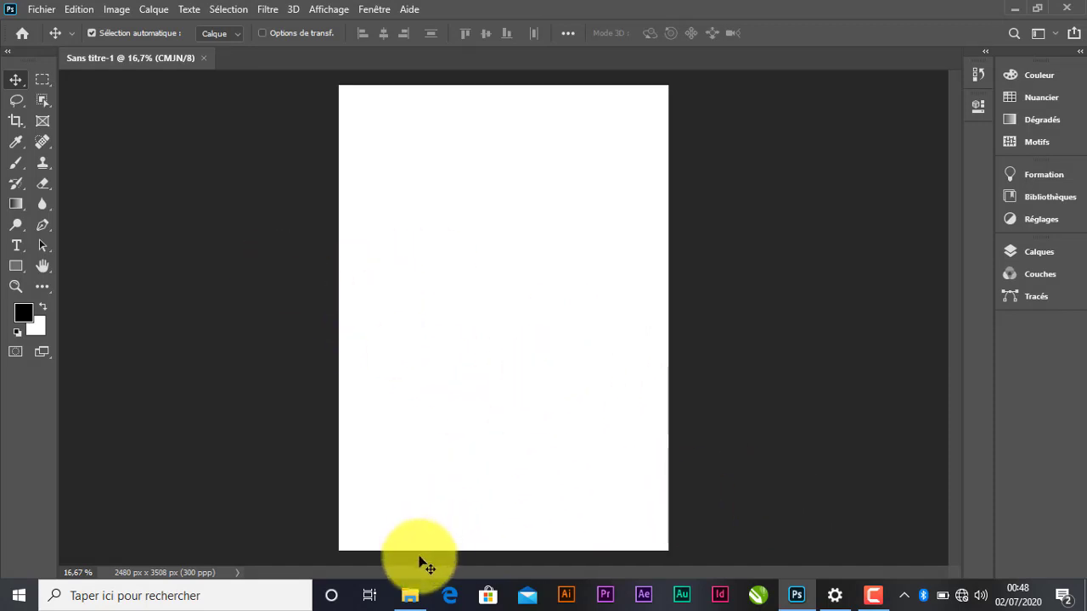
- Place the image IMG_0006 from the Images folder into the new A4 document and validate the placement
click(411, 595)
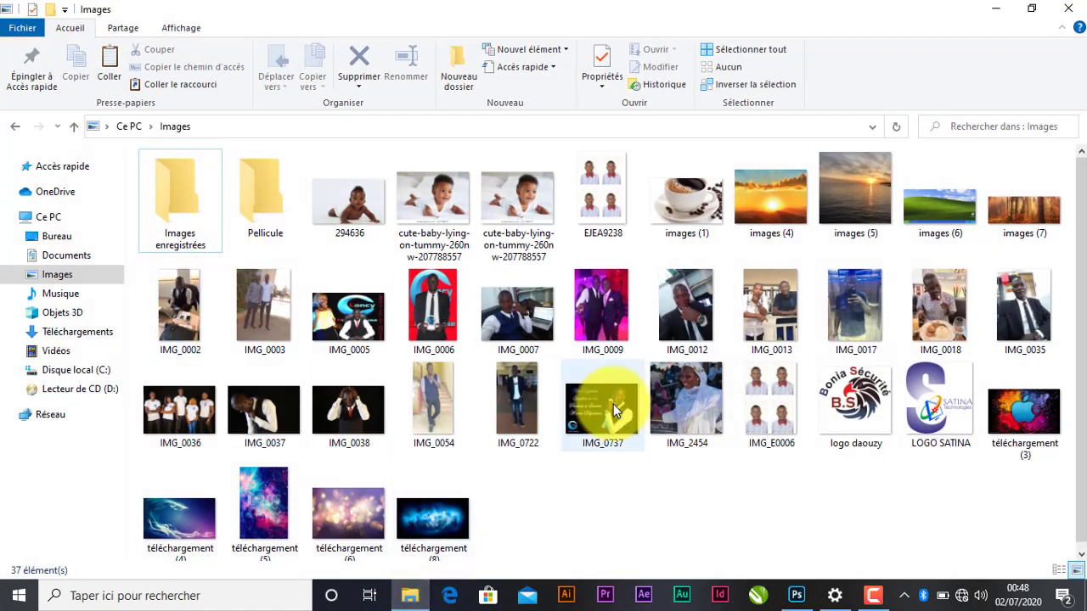
click(429, 302)
drag(484, 388, 503, 271)
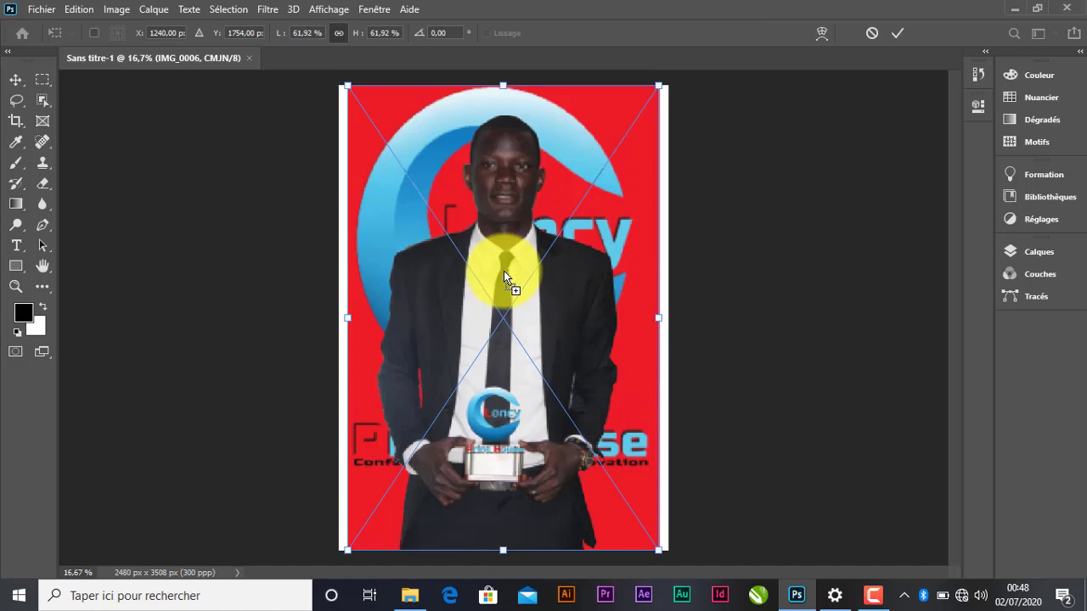
click(901, 31)
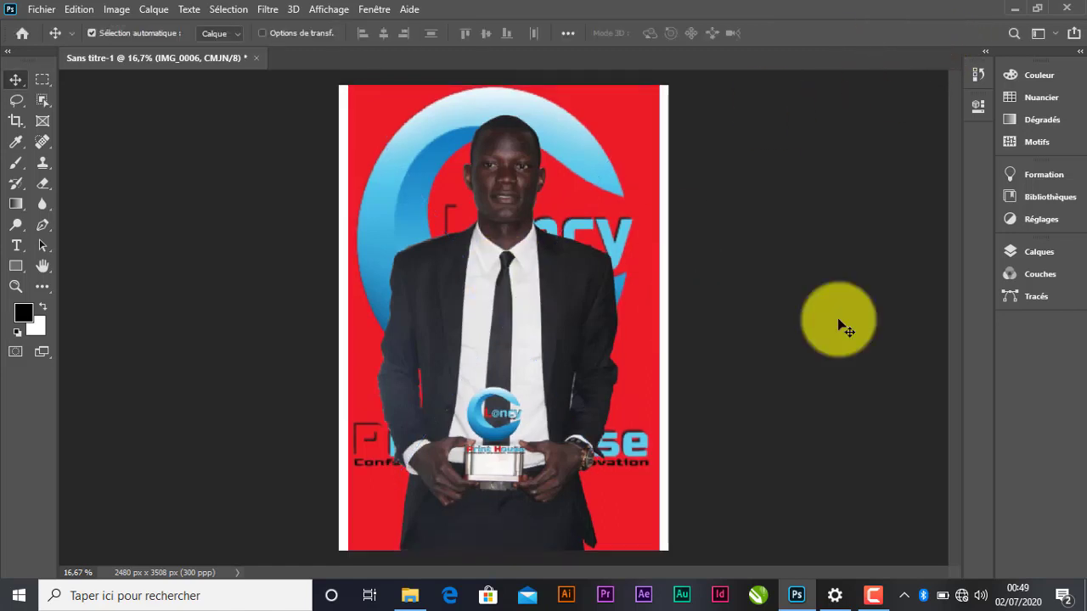
- Display the layers and unlock the Arrière-plan layer, leaving its layer style options at their defaults
click(1035, 253)
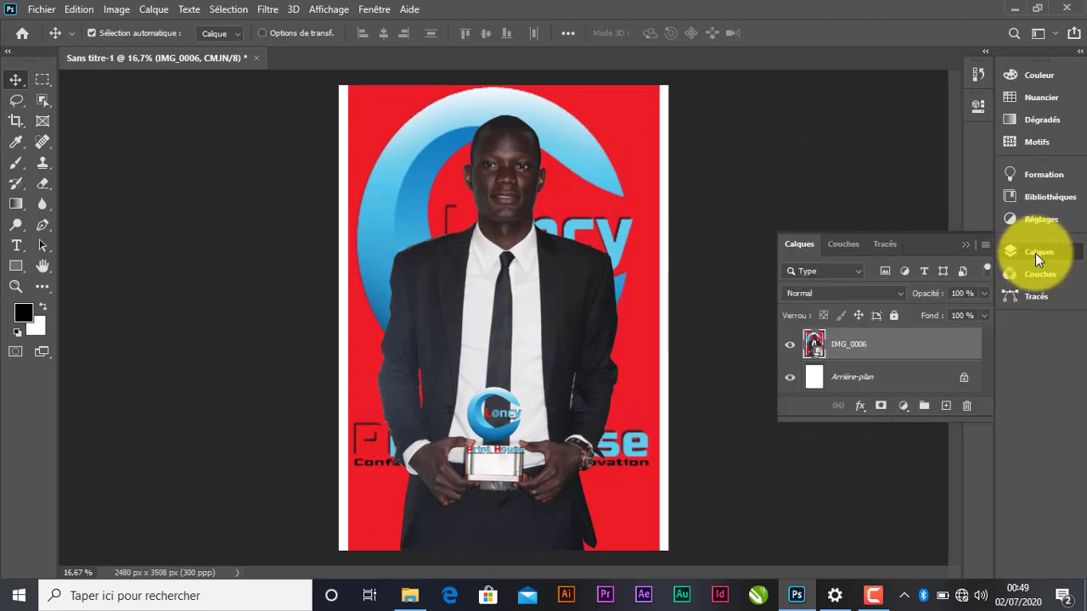
click(963, 379)
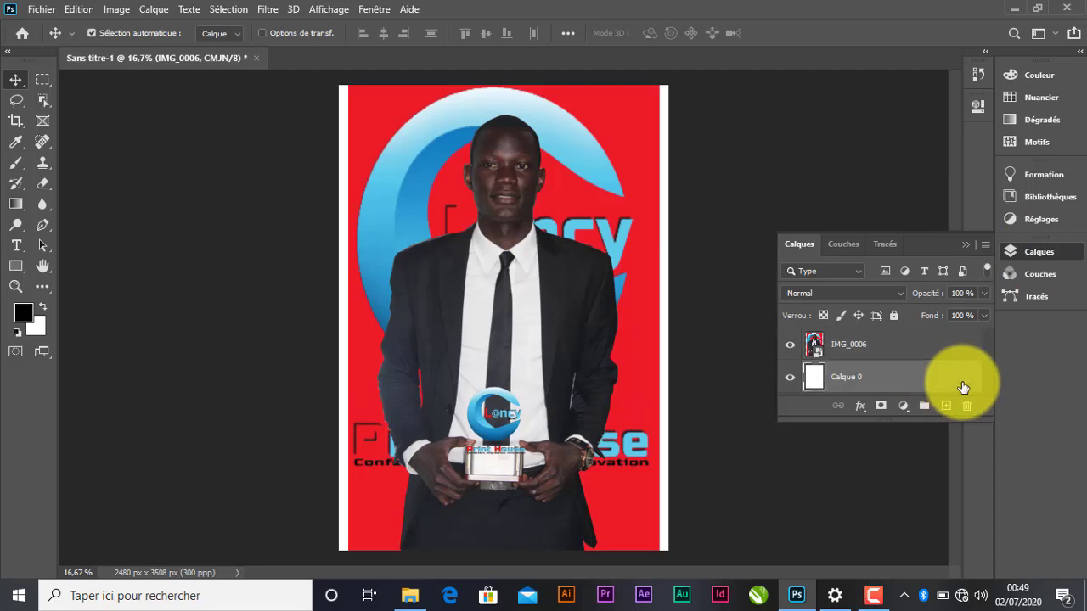
double_click(963, 387)
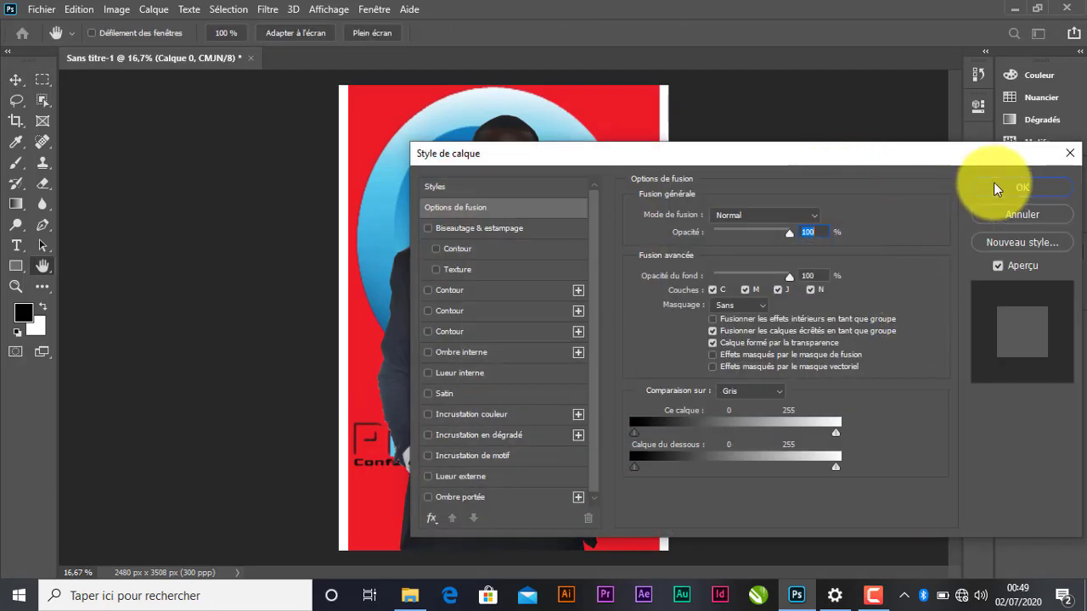
click(997, 189)
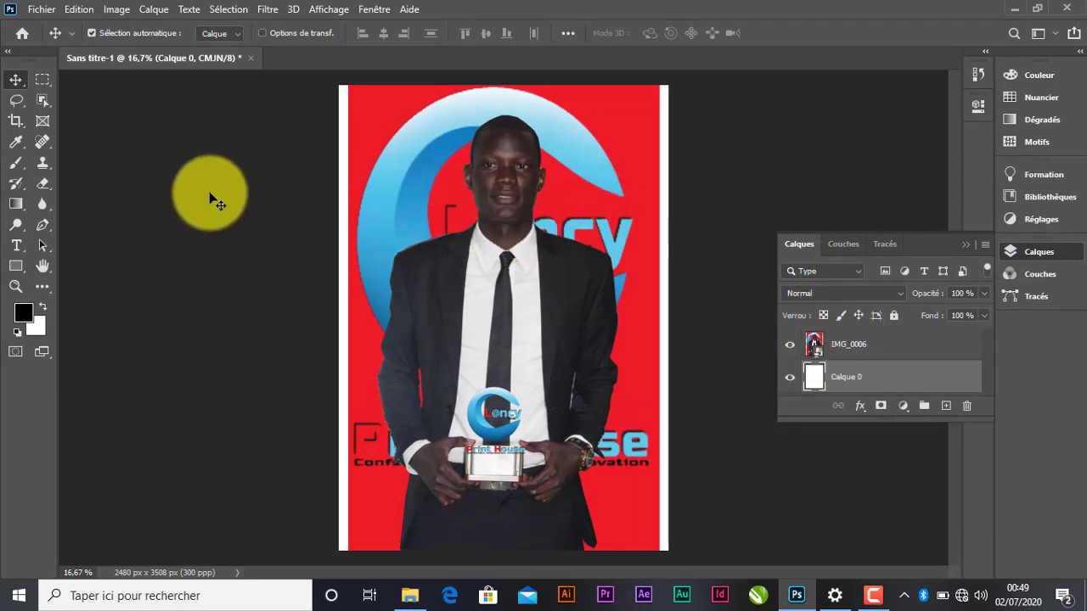
click(50, 106)
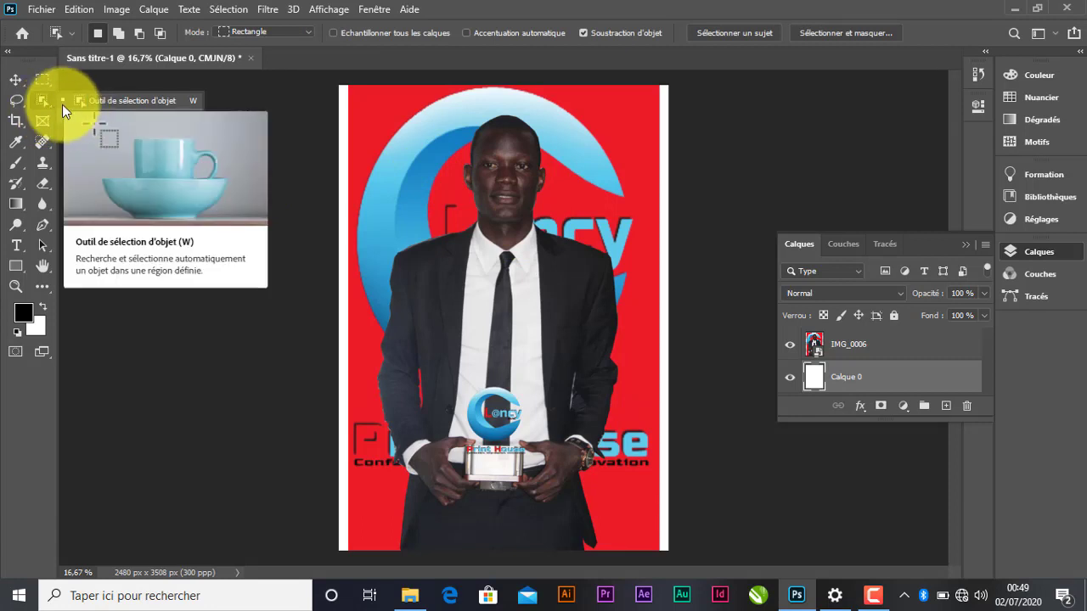
click(51, 105)
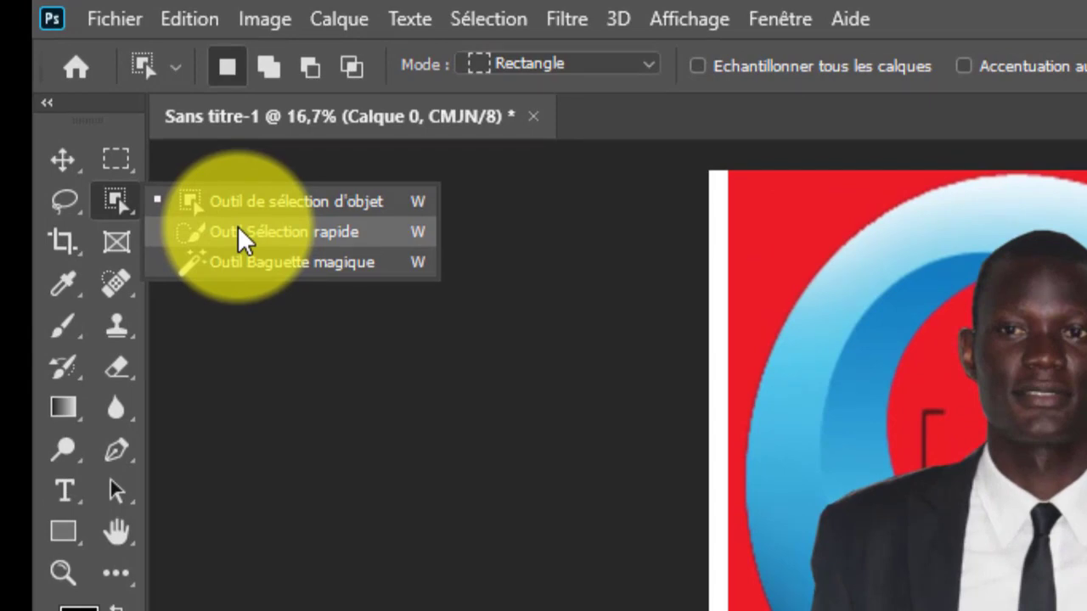
click(237, 226)
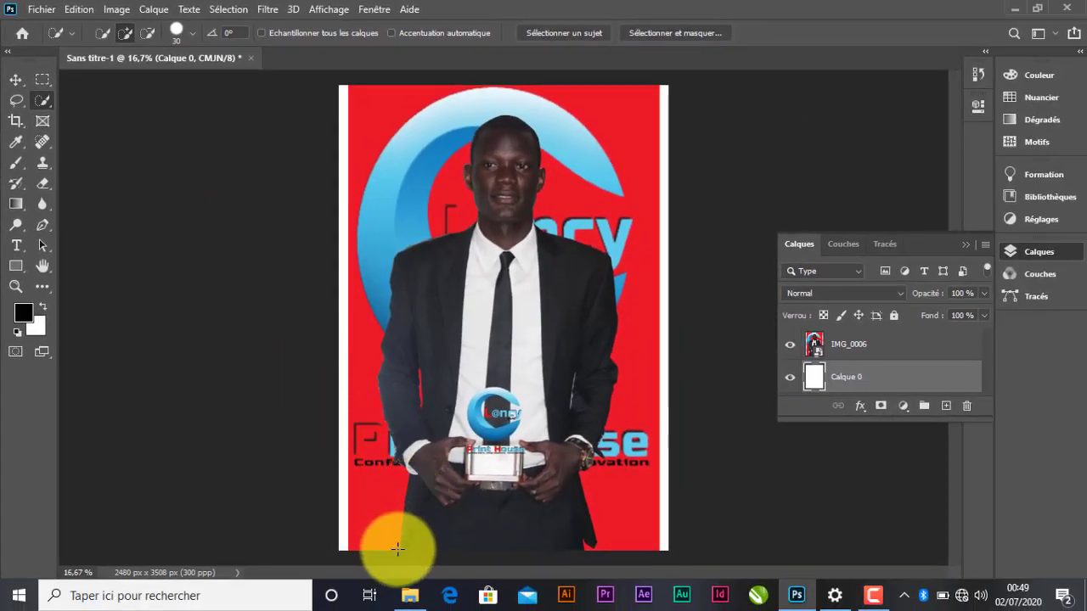
mouse_move(397, 548)
mouse_down()
mouse_move(377, 497)
mouse_move(376, 328)
mouse_move(398, 244)
mouse_move(424, 219)
mouse_up()
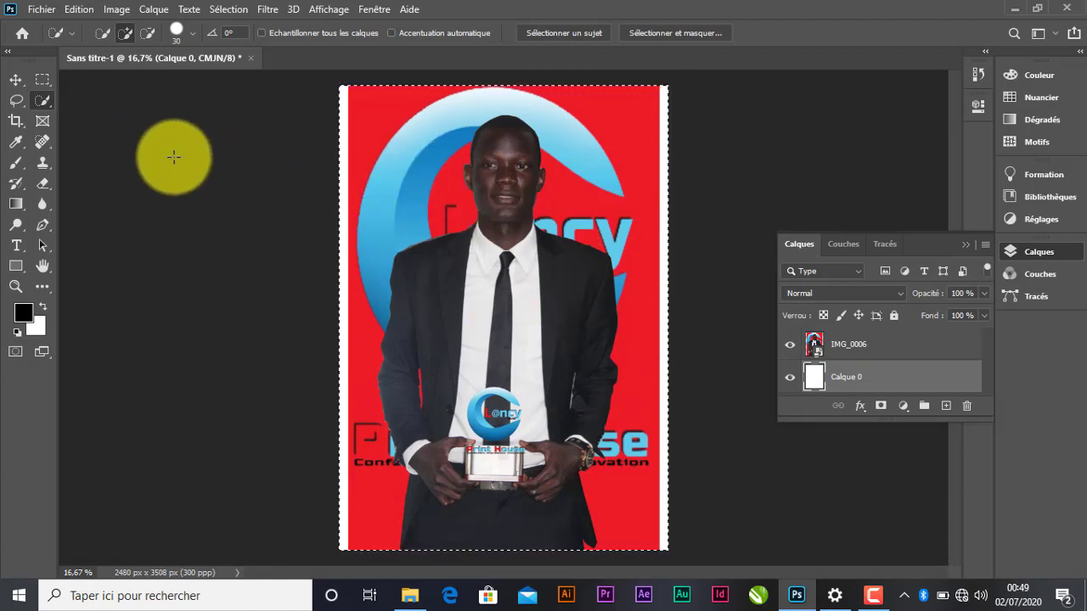
key(p)
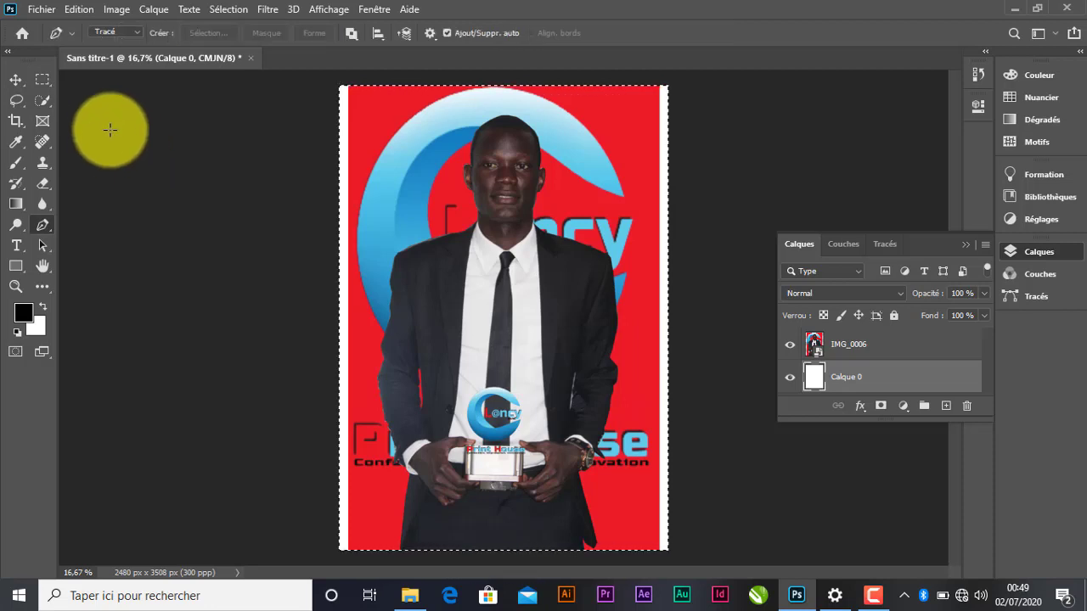
click(50, 100)
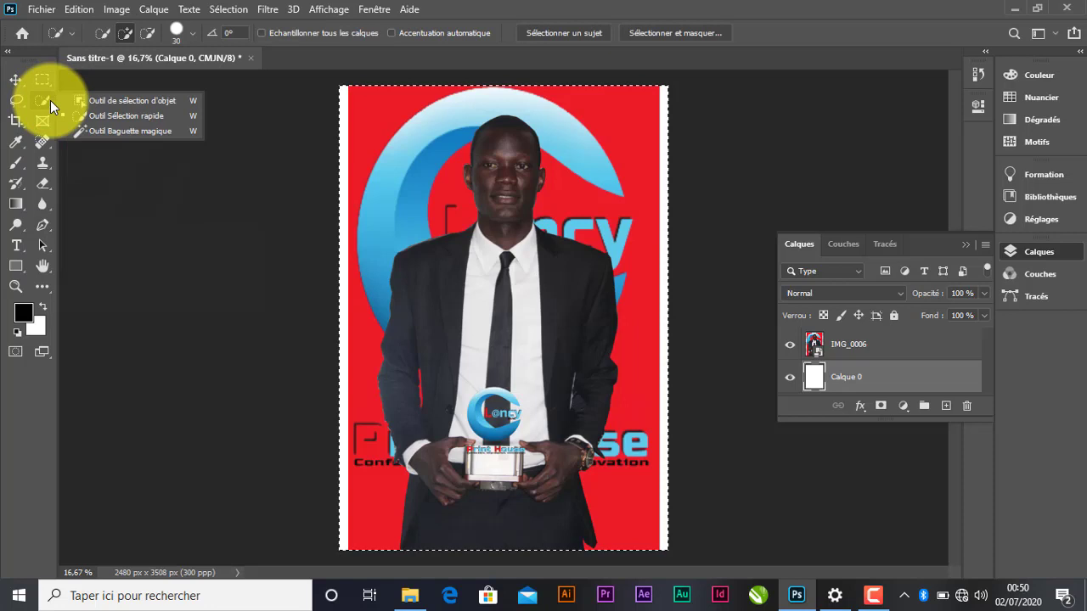
click(100, 100)
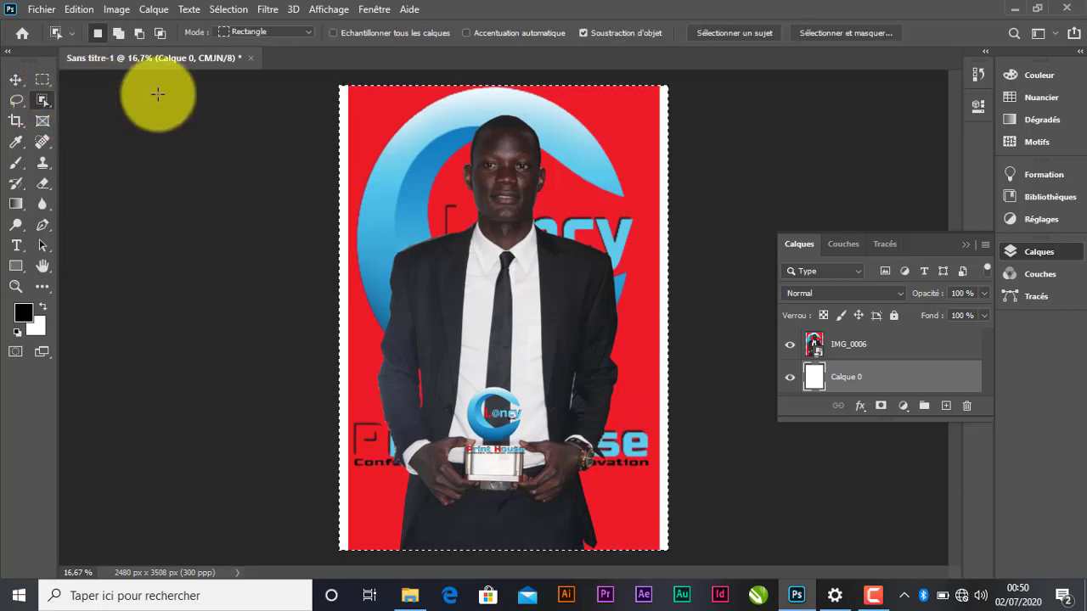
click(363, 119)
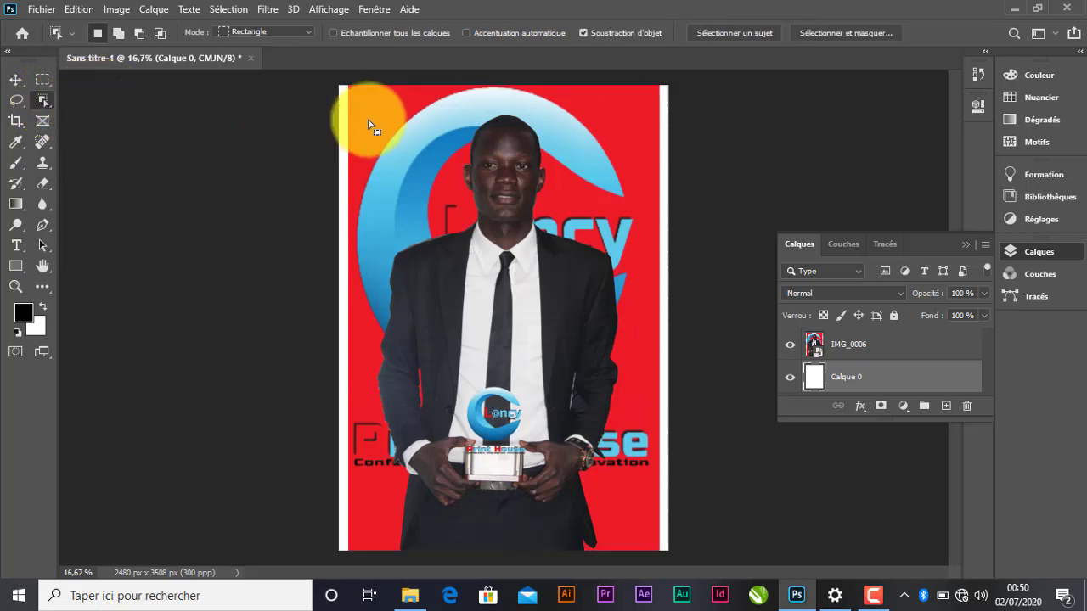
- Select the red and blue background around the man on the IMG_0006 layer with the Quick Selection tool
right_click(52, 106)
click(100, 114)
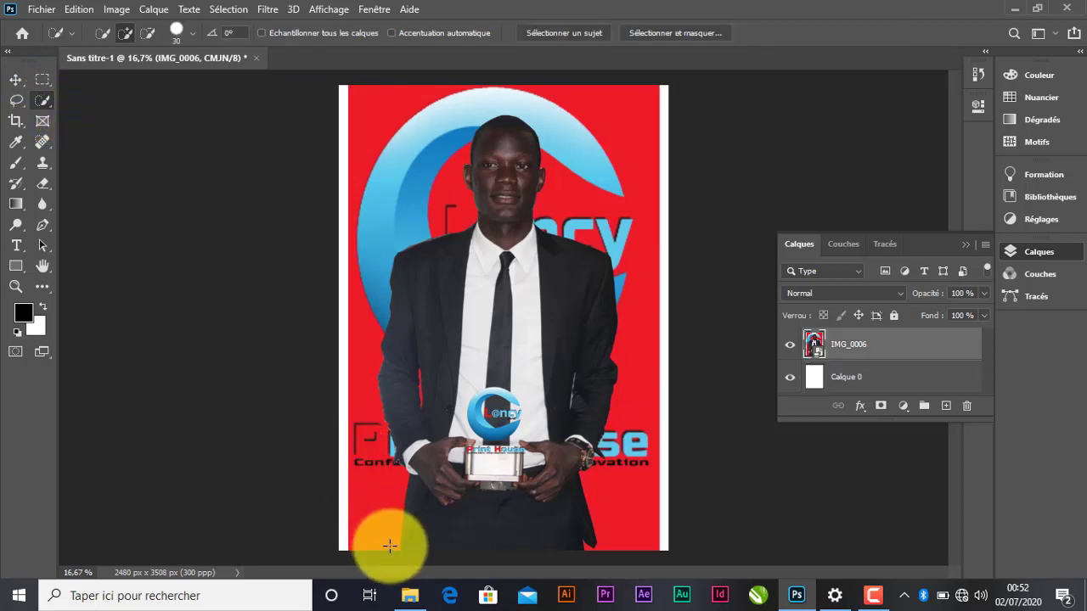
mouse_move(390, 545)
mouse_down()
mouse_move(356, 388)
mouse_move(376, 229)
mouse_move(417, 187)
mouse_move(433, 195)
mouse_move(432, 143)
mouse_move(449, 102)
mouse_move(485, 85)
mouse_move(534, 97)
mouse_move(556, 198)
mouse_up()
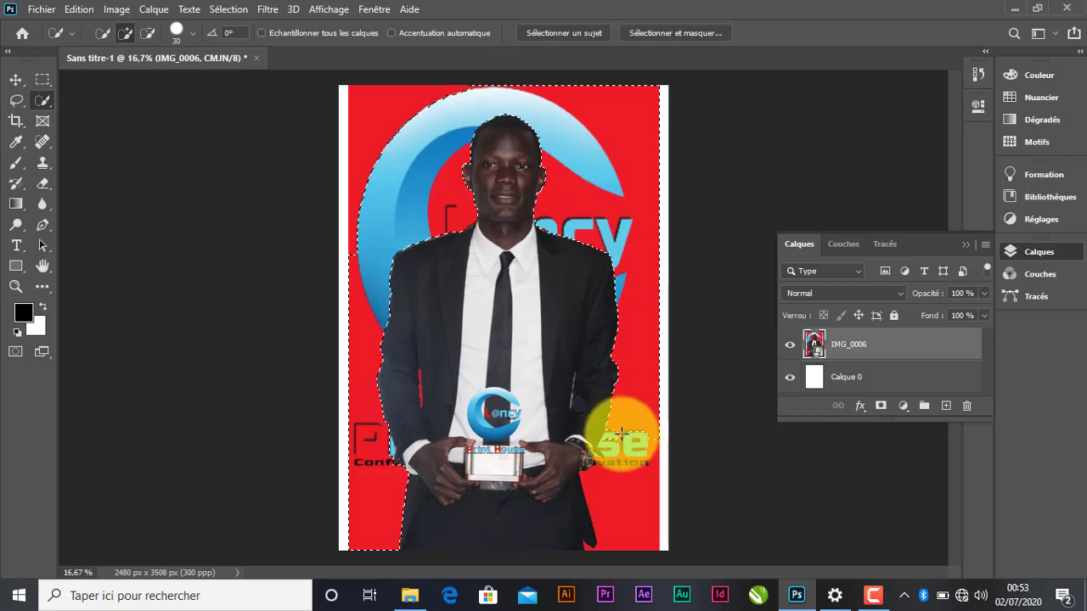
drag(616, 444, 610, 445)
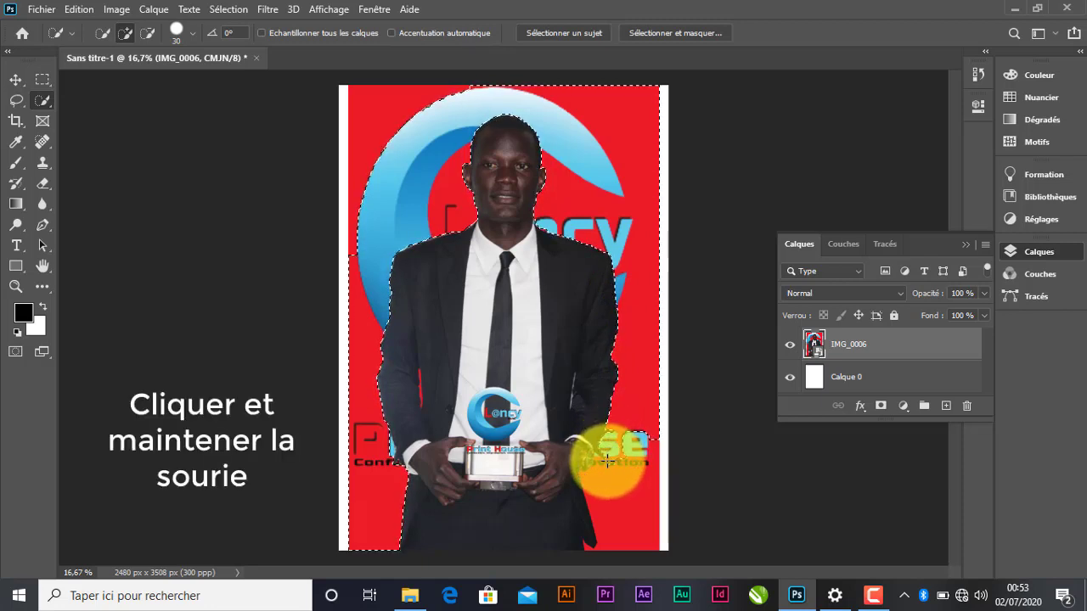
drag(594, 471, 591, 472)
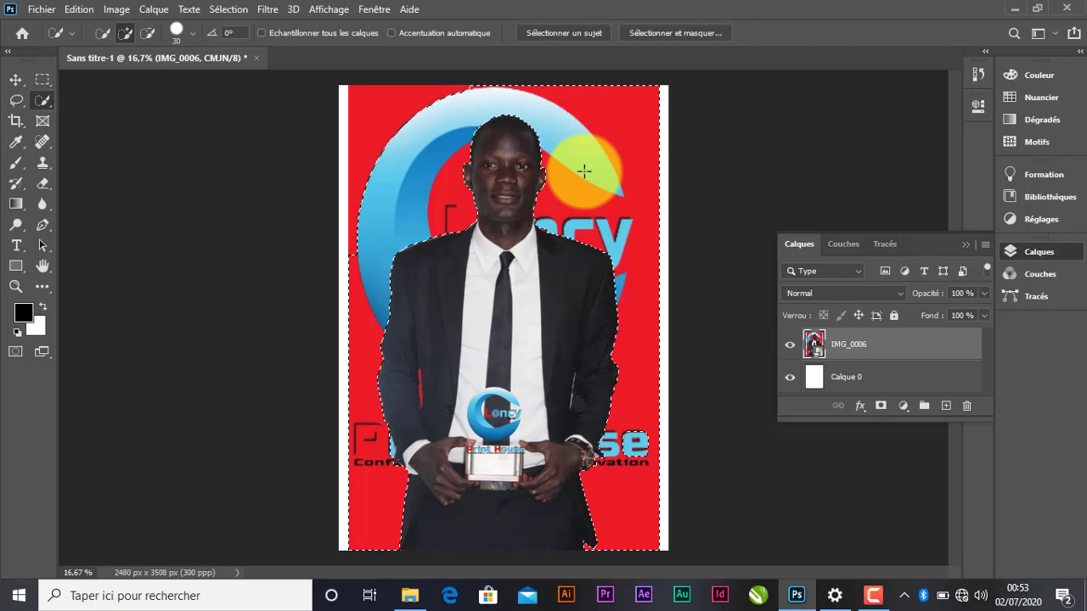
- Try to delete the selected background, and rasterize the IMG_0006 smart object by using the Eraser tool on it
click(584, 171)
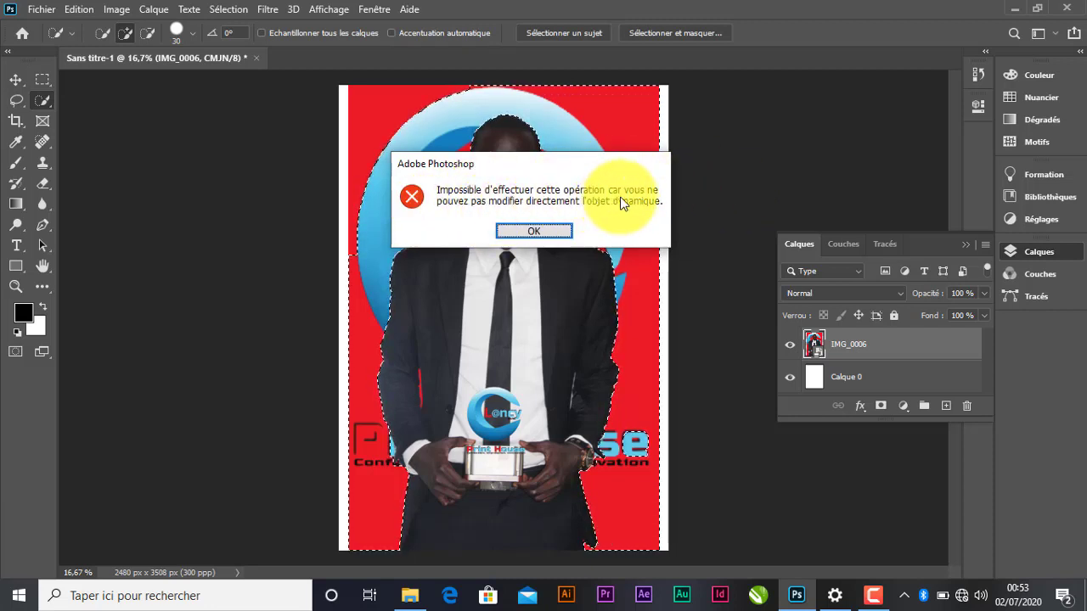
click(535, 231)
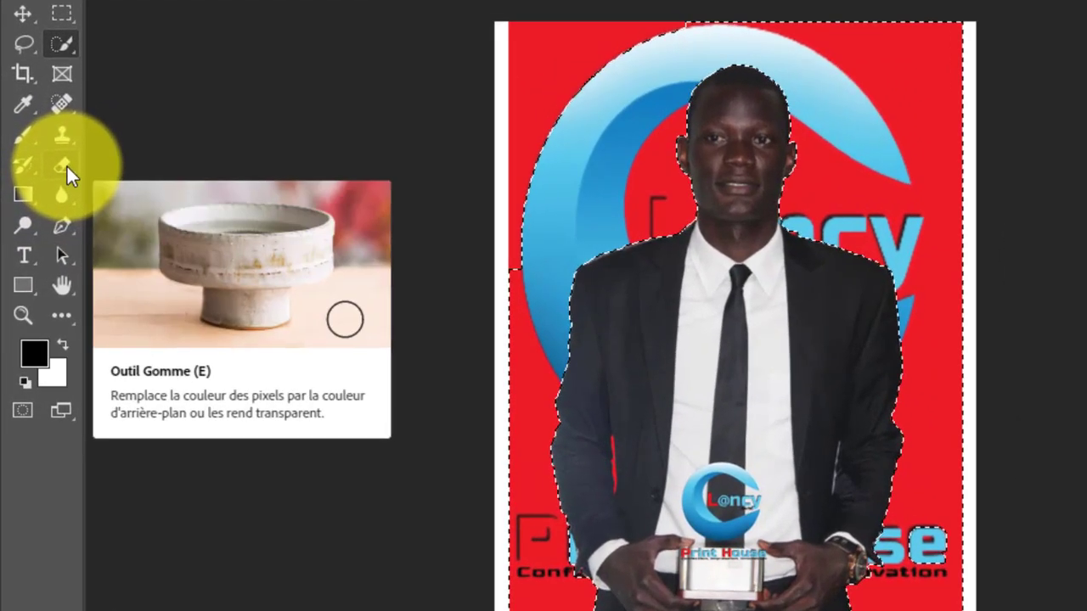
click(63, 165)
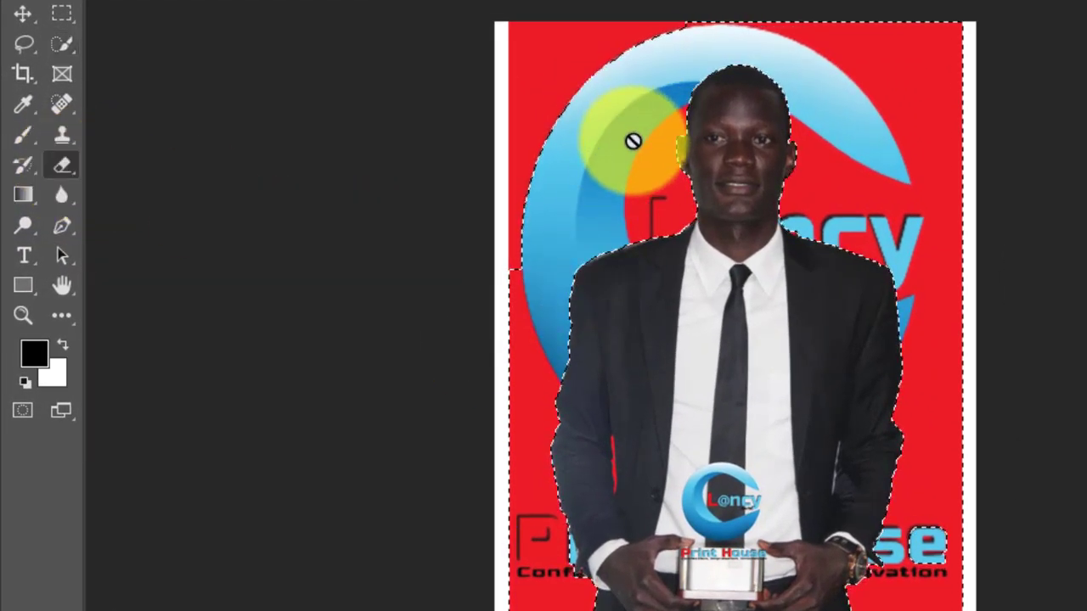
click(632, 140)
click(738, 255)
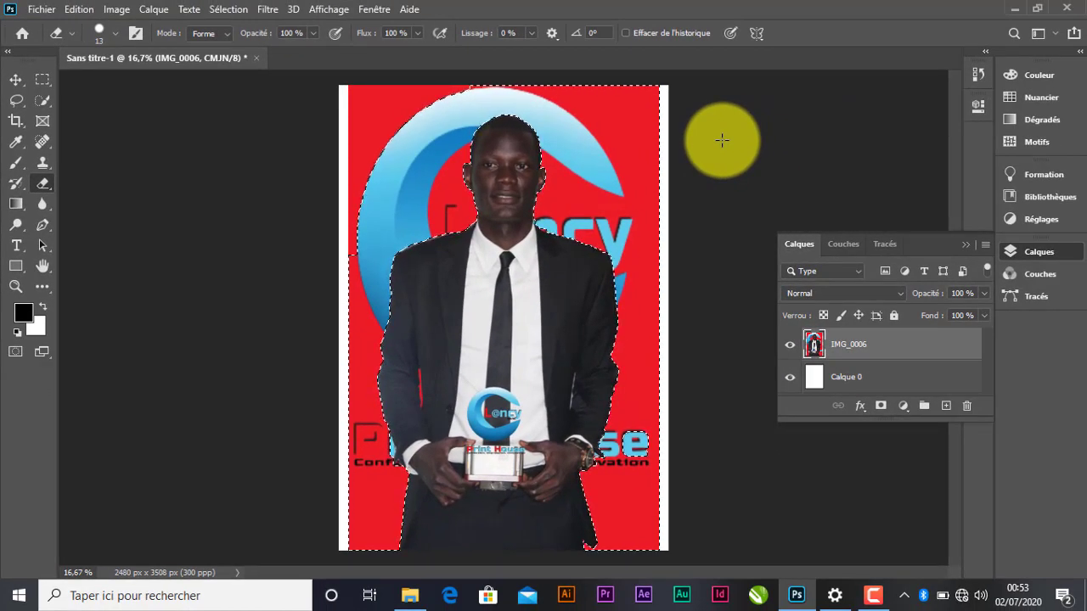
- Delete the selected background around the man on the IMG_0006 layer and clear the selection
key(Delete)
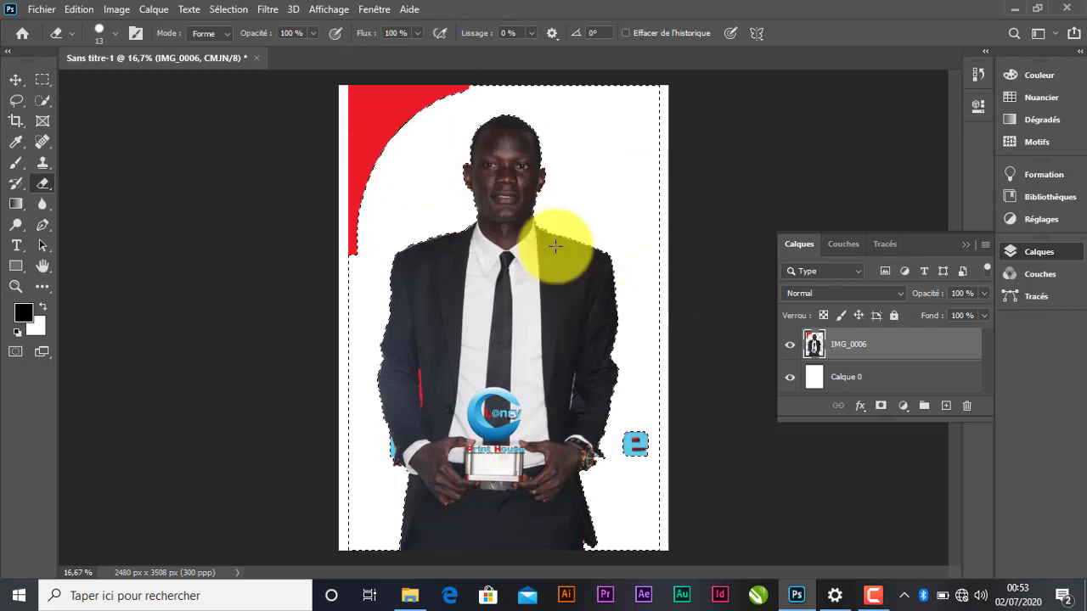
click(48, 107)
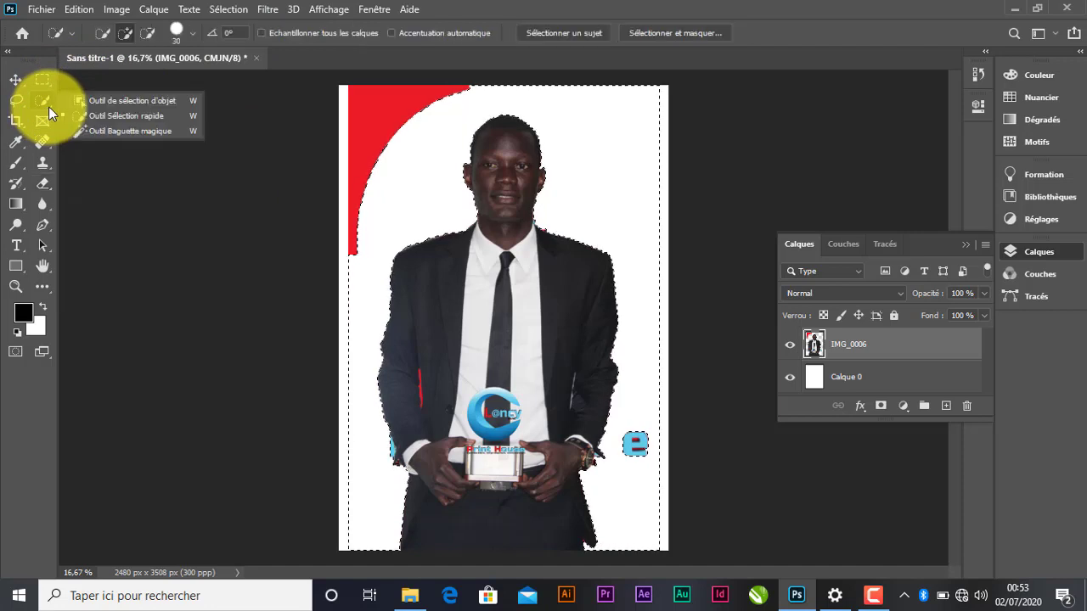
click(75, 99)
click(396, 183)
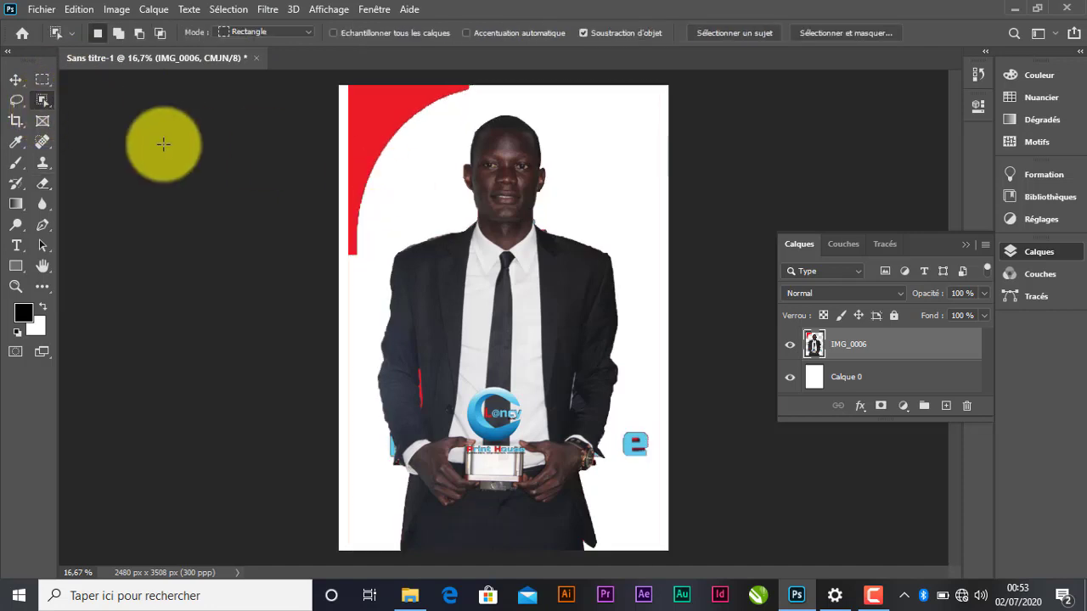
- Select the red background remnant in the page's upper-left corner with the Quick Selection tool and delete it from the IMG_0006 layer
click(51, 105)
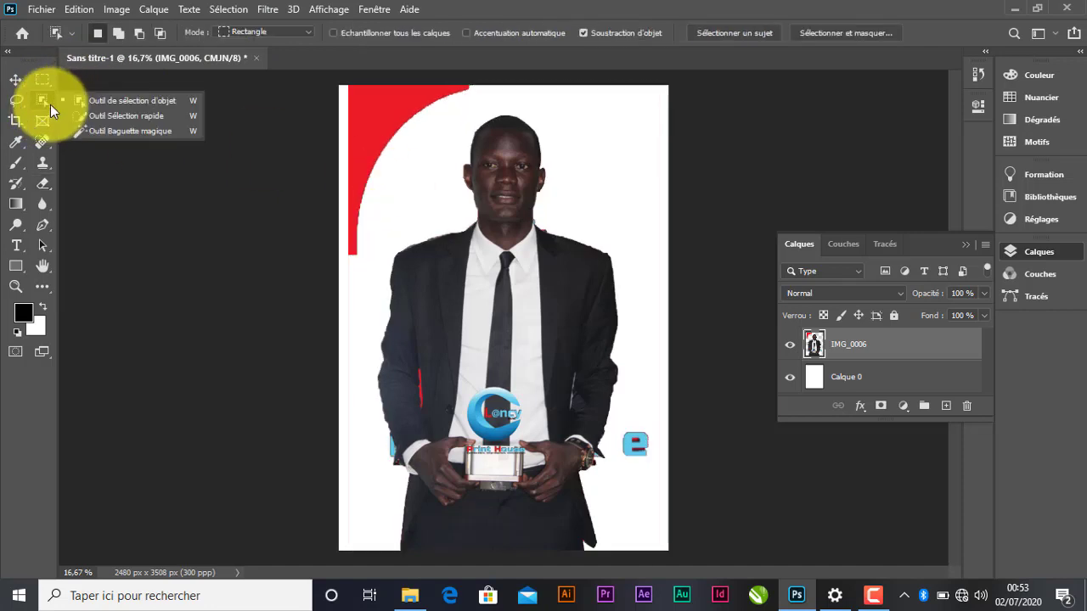
click(100, 112)
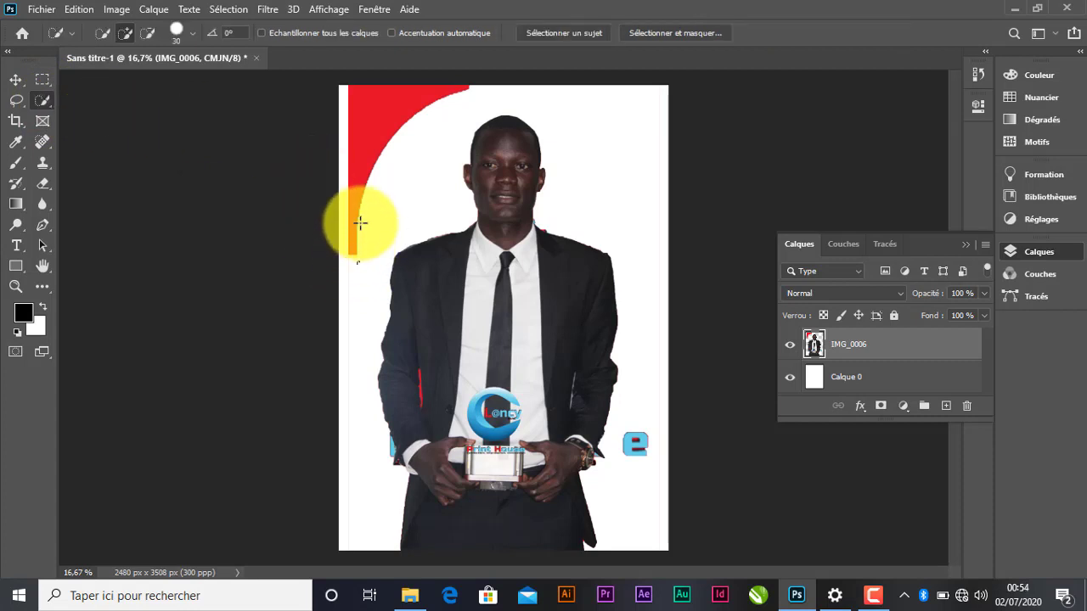
mouse_move(360, 194)
mouse_down()
mouse_move(417, 90)
mouse_move(439, 89)
mouse_up()
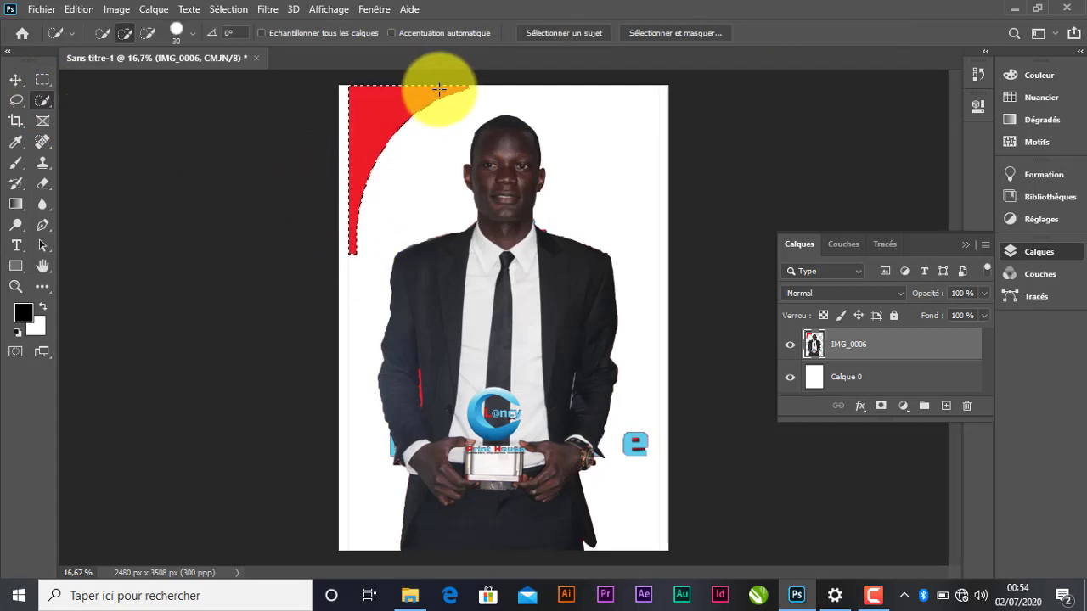
key(Delete)
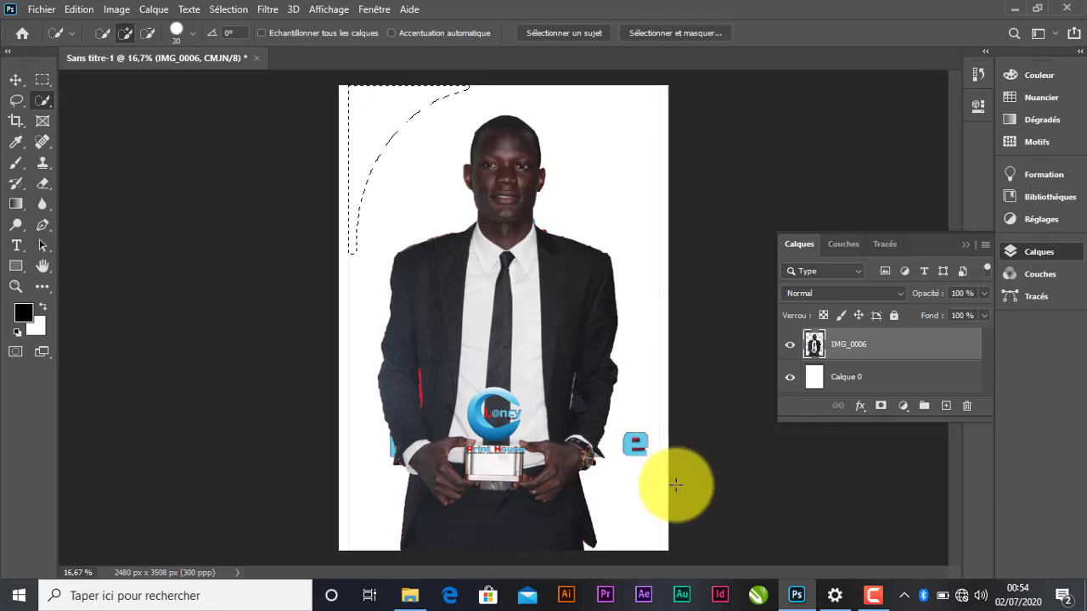
- Select and delete the leftover blue letter beside the watch hand and the blue fragment along the opposite sleeve
drag(676, 485, 633, 433)
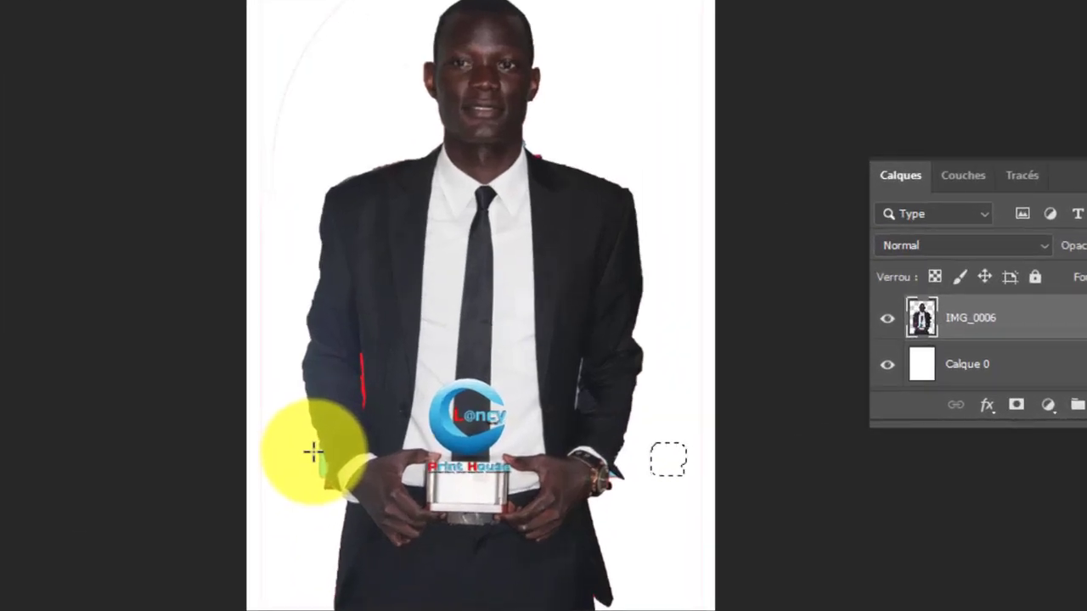
key(ctrl+plus)
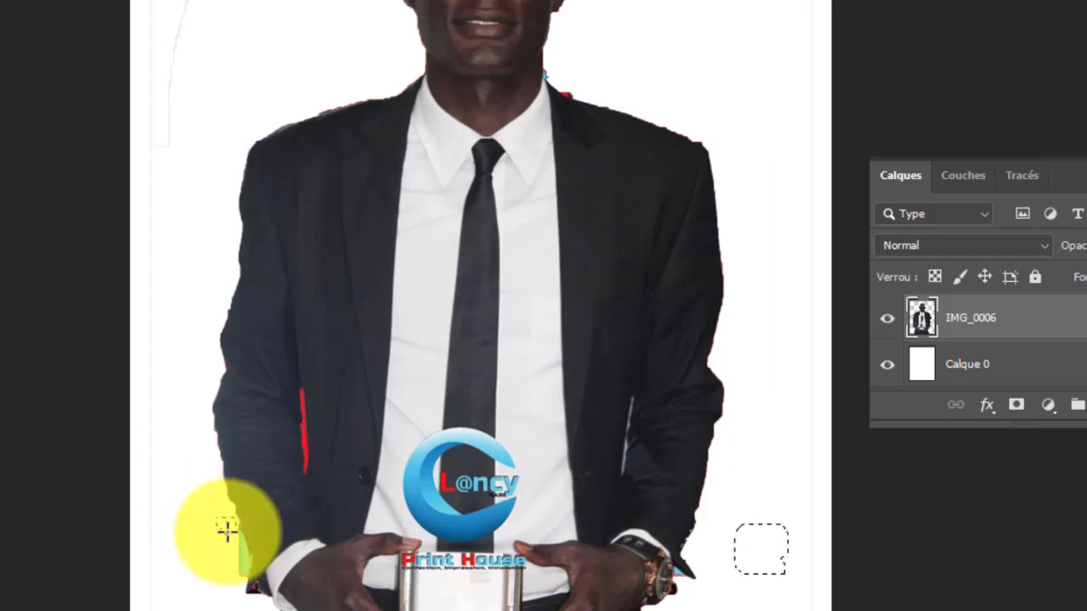
mouse_move(225, 529)
mouse_down()
mouse_move(230, 556)
mouse_move(236, 548)
mouse_up()
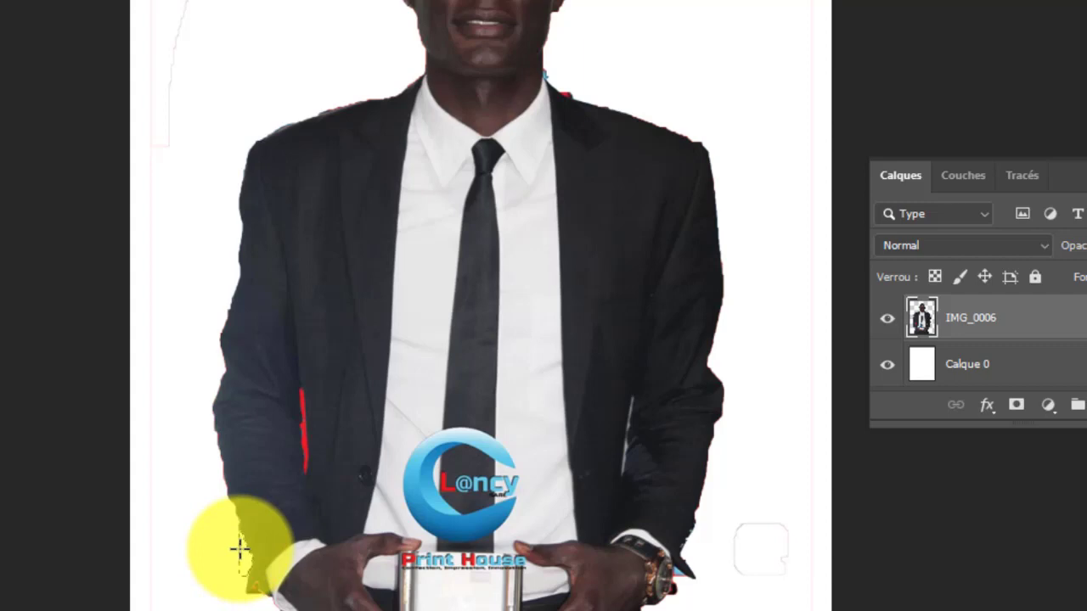
key(ctrl+minus)
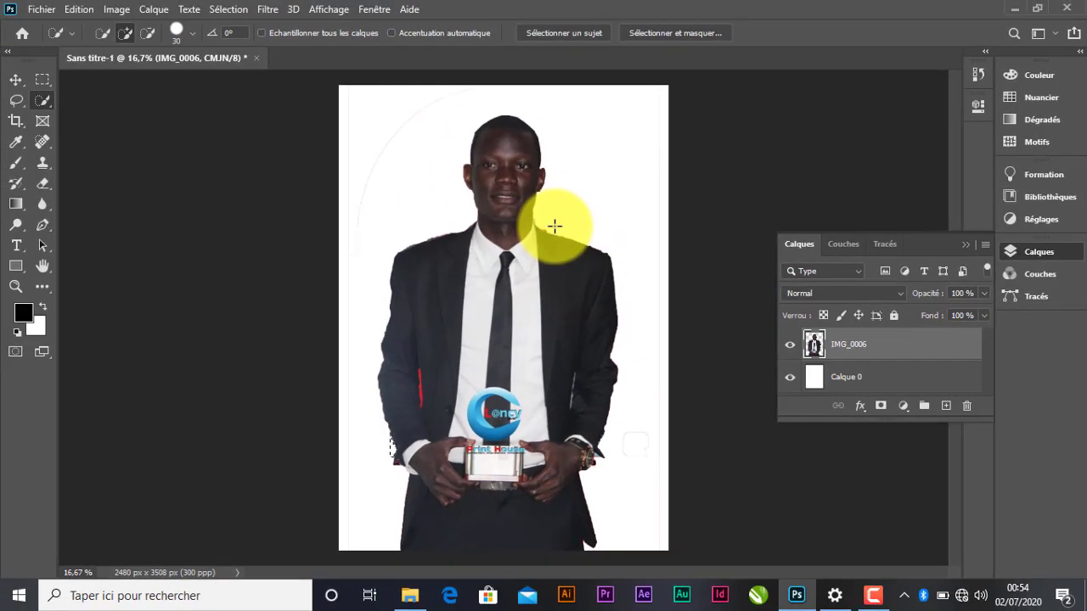
- Select and delete the red and blue background remnants between the man's neck and the shoulder above the watch arm
key(ctrl+plus)
key(ctrl+plus)
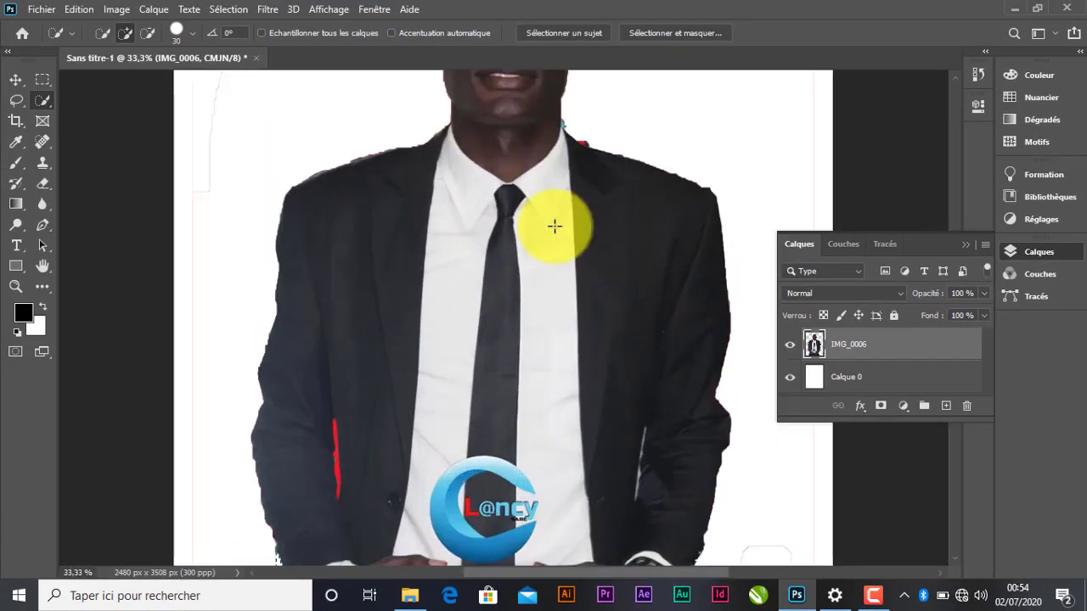
mouse_move(571, 89)
mouse_down()
mouse_move(570, 124)
mouse_move(590, 141)
mouse_up()
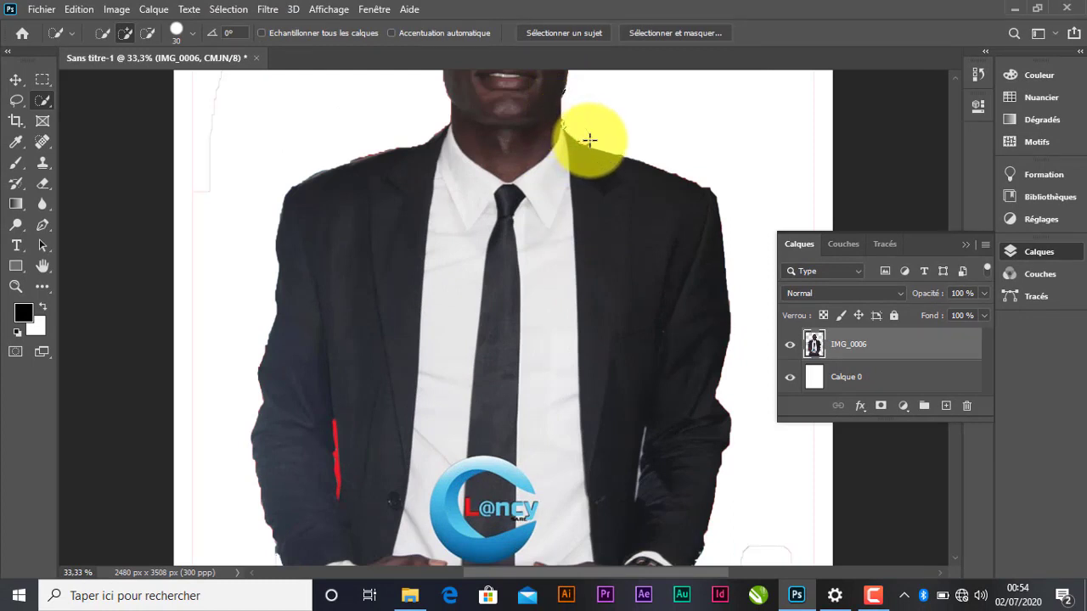
key(ctrl+minus)
key(ctrl+minus)
key(ctrl+minus)
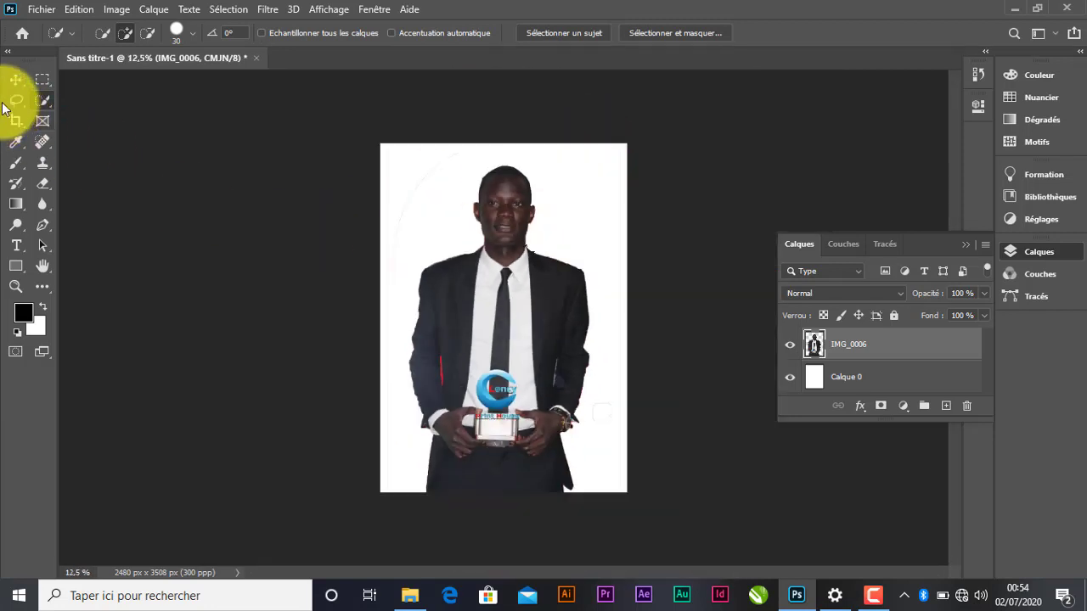
- Try moving the cut-out man around the page with the Move tool, and return him to his starting position
click(15, 79)
mouse_move(514, 321)
mouse_down()
mouse_move(501, 255)
mouse_move(541, 327)
mouse_move(484, 302)
mouse_move(502, 286)
mouse_move(517, 311)
mouse_move(498, 303)
mouse_move(515, 316)
mouse_up()
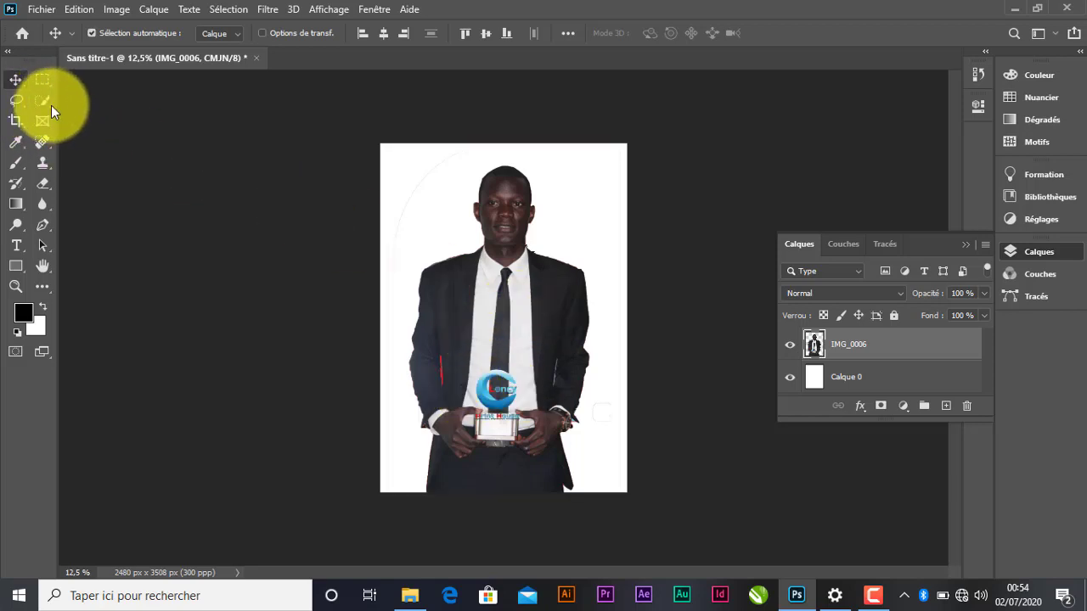
drag(50, 105, 82, 100)
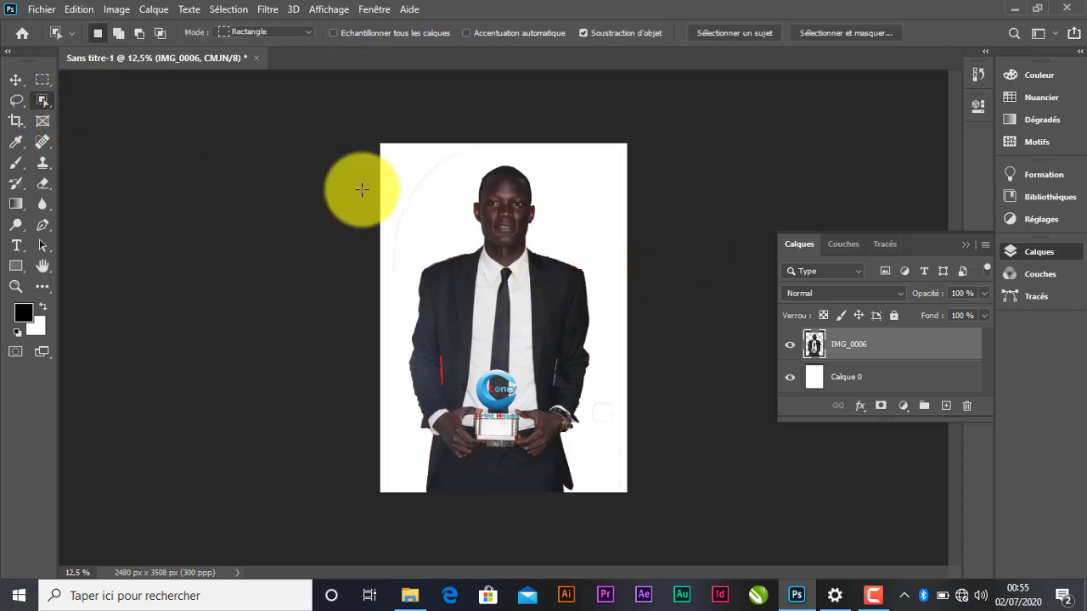
click(20, 80)
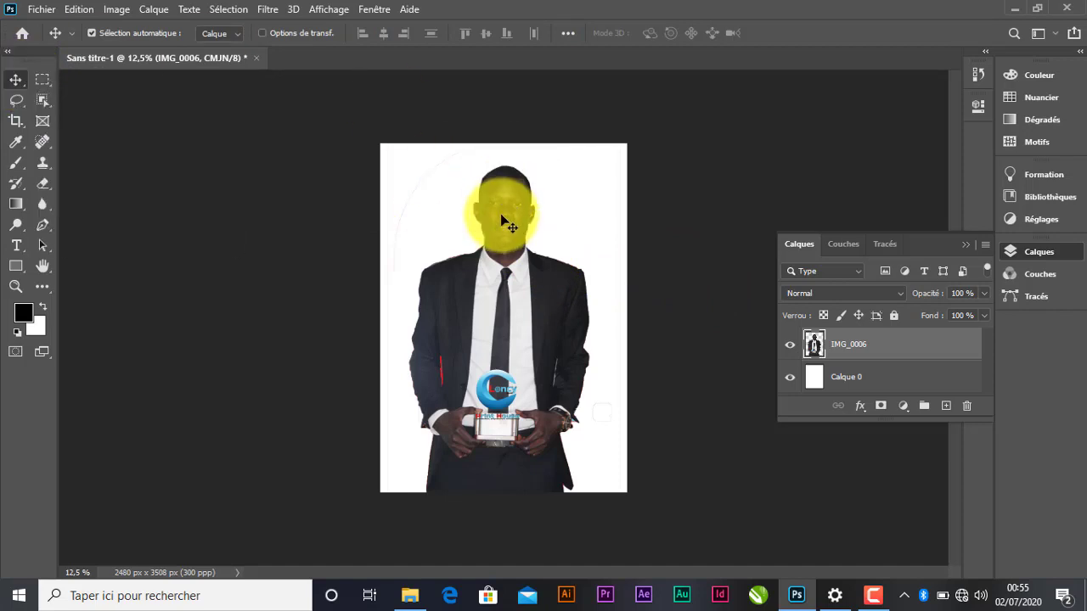
drag(501, 220, 496, 226)
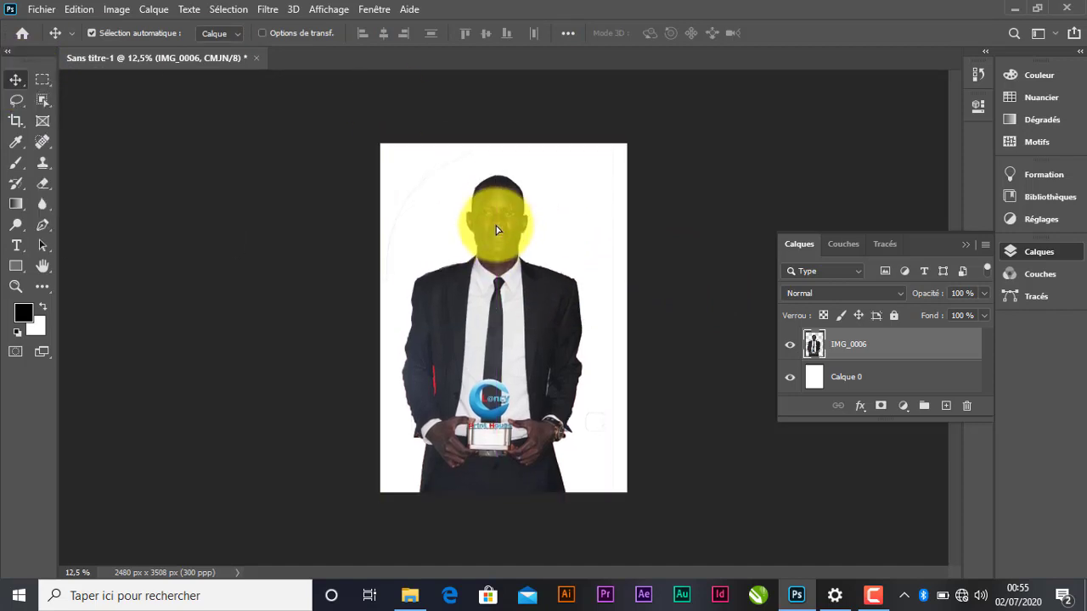
key(ctrl)
key(ctrl)
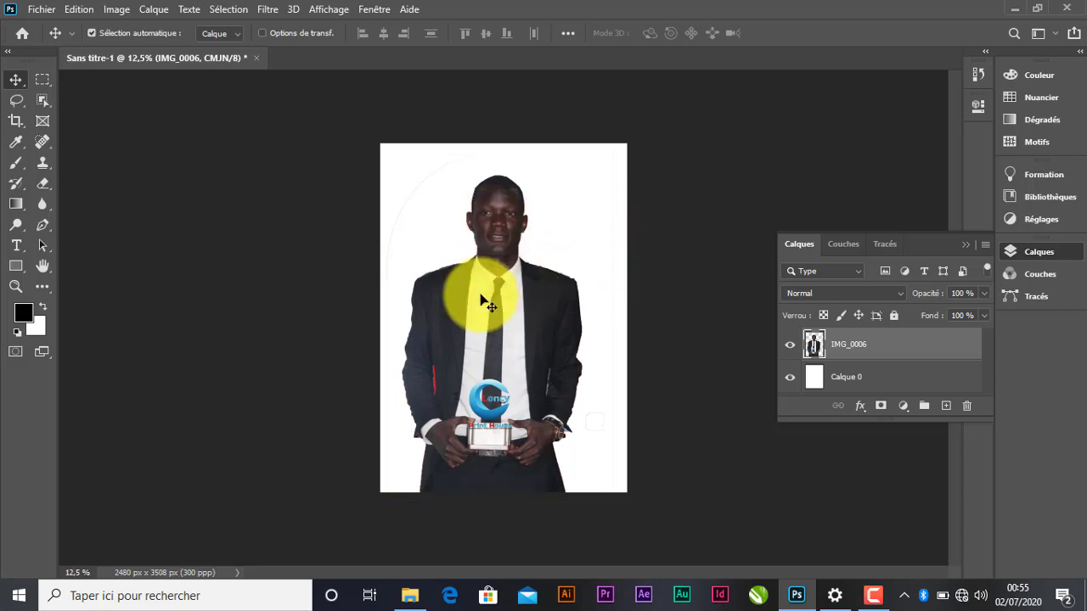
mouse_move(485, 303)
mouse_down()
mouse_move(482, 324)
mouse_move(485, 286)
mouse_up()
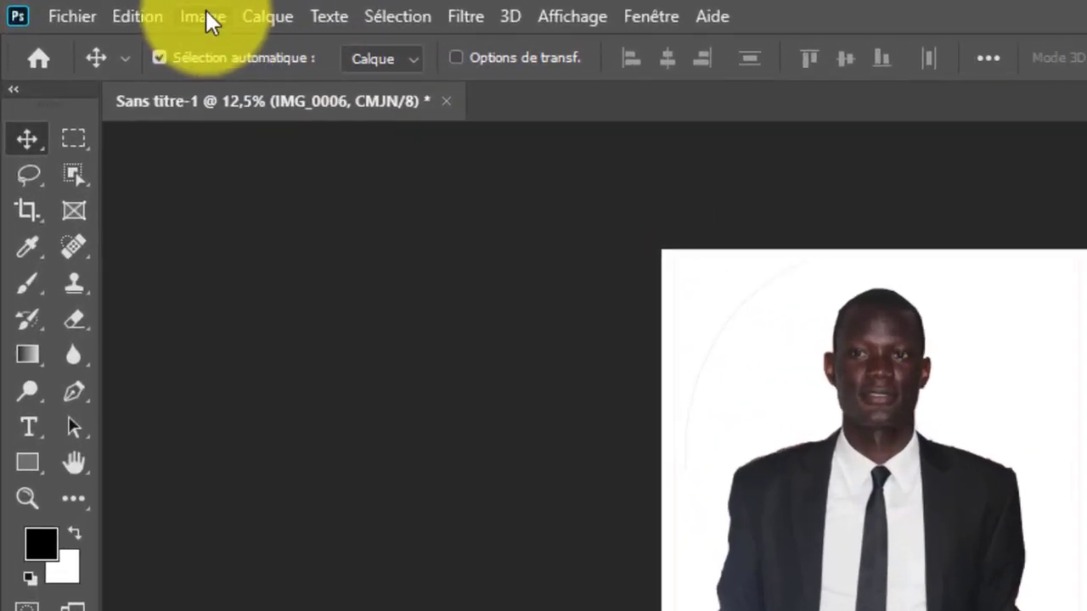
- Lighten the IMG_0006 layer with a Courbes adjustment on the CMJN channel, using input 57 and output 45
click(205, 9)
click(205, 8)
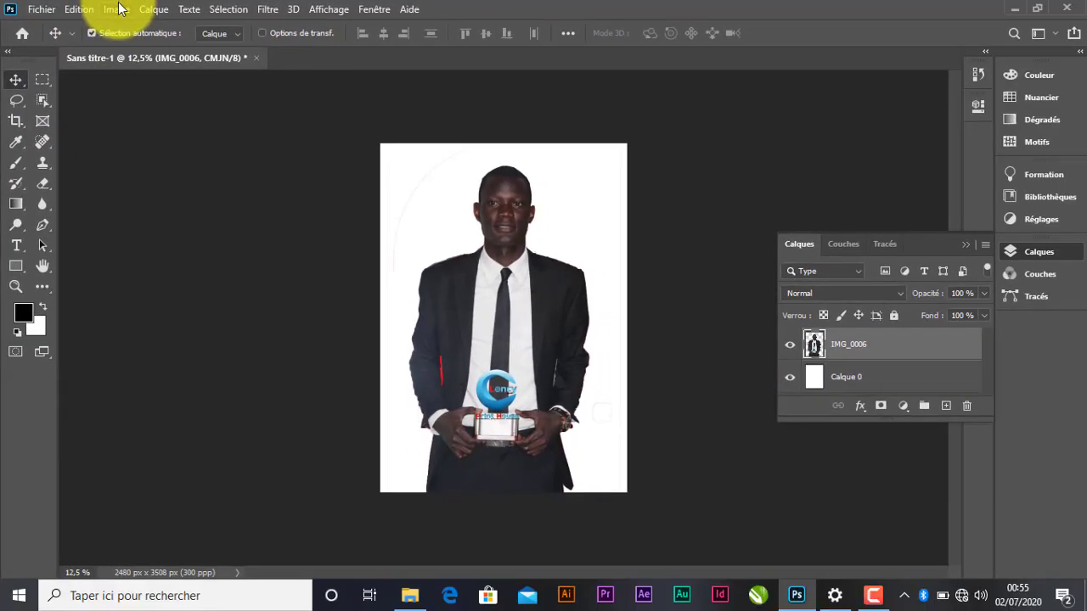
click(120, 8)
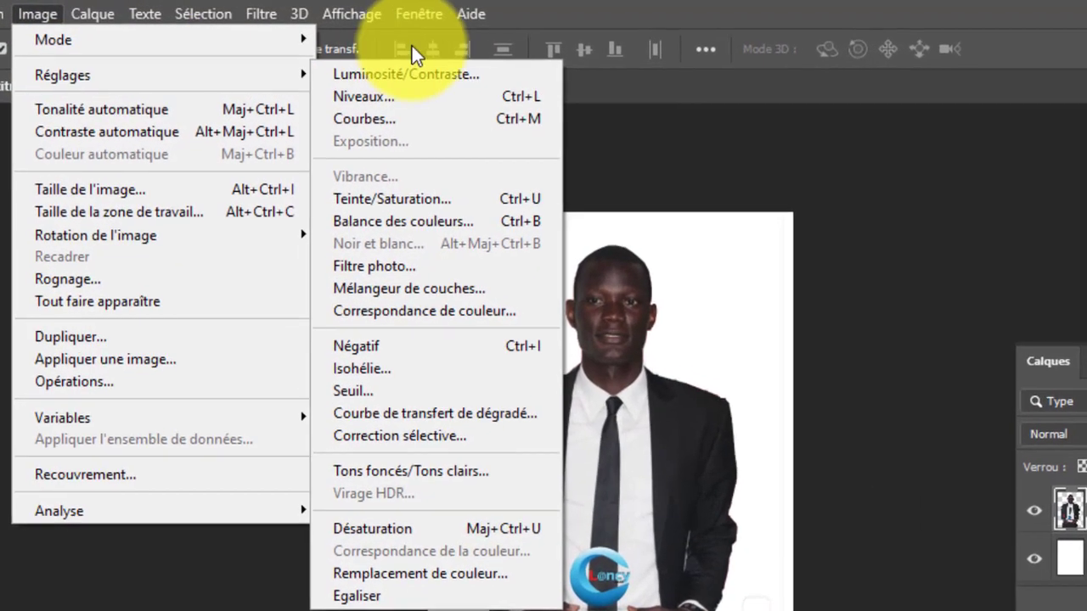
mouse_move(296, 71)
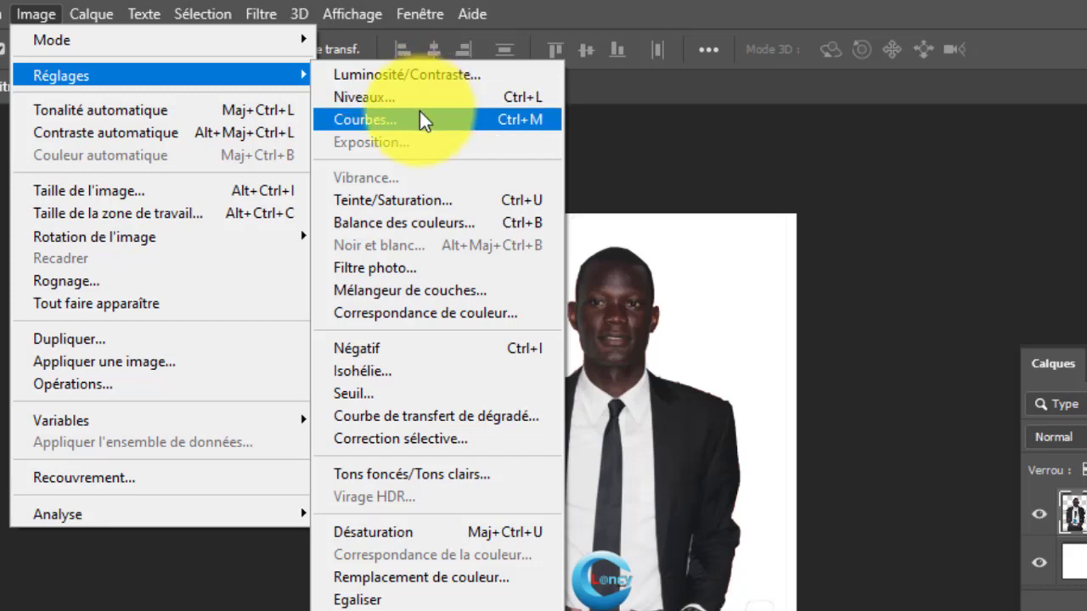
click(420, 111)
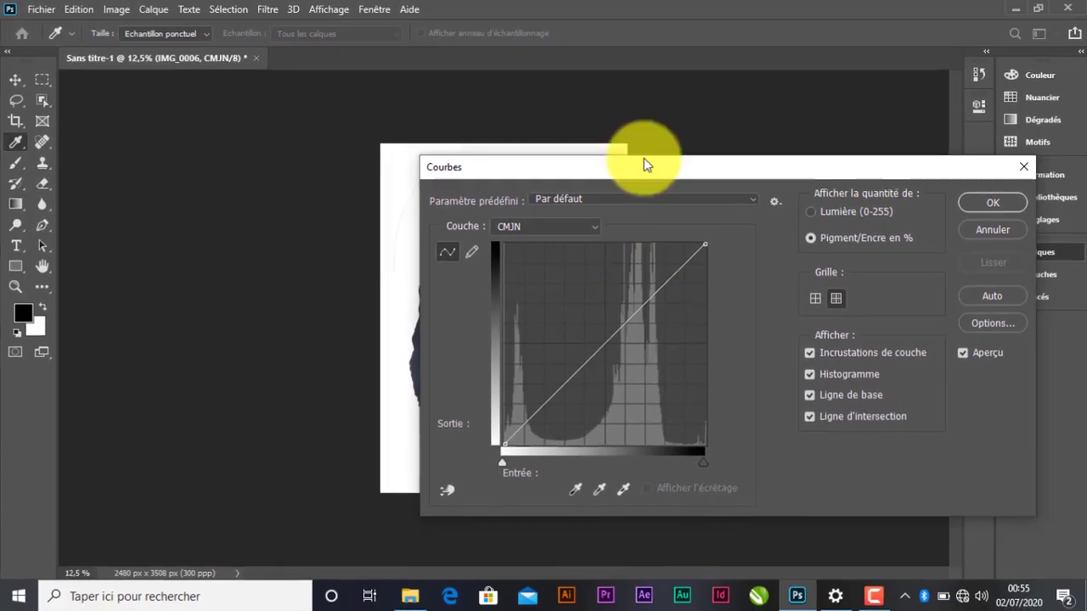
drag(665, 167, 864, 82)
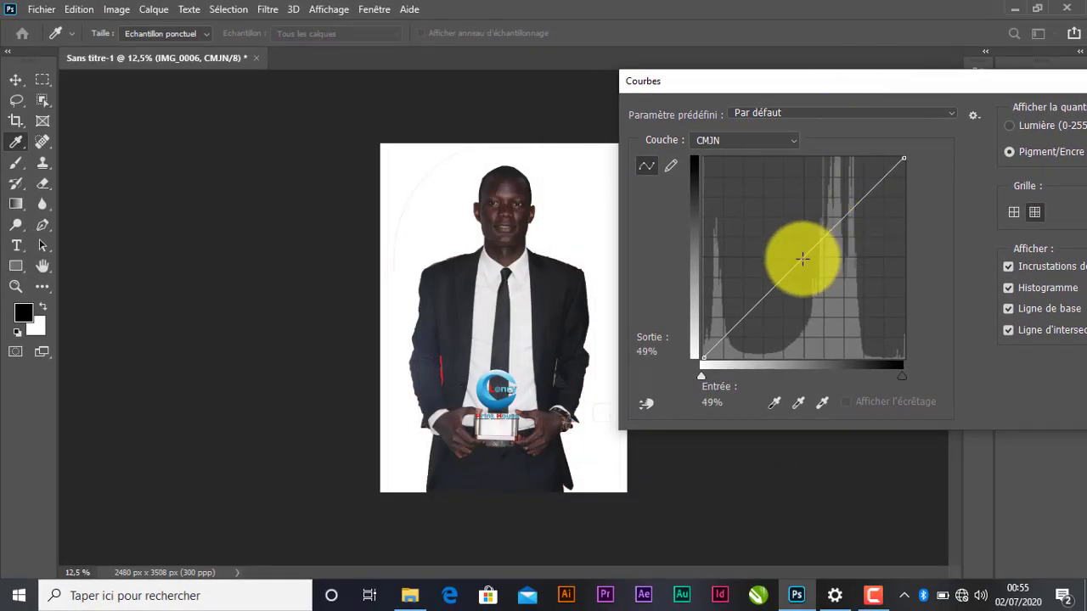
mouse_move(802, 258)
mouse_down()
mouse_move(779, 235)
mouse_move(817, 268)
mouse_up()
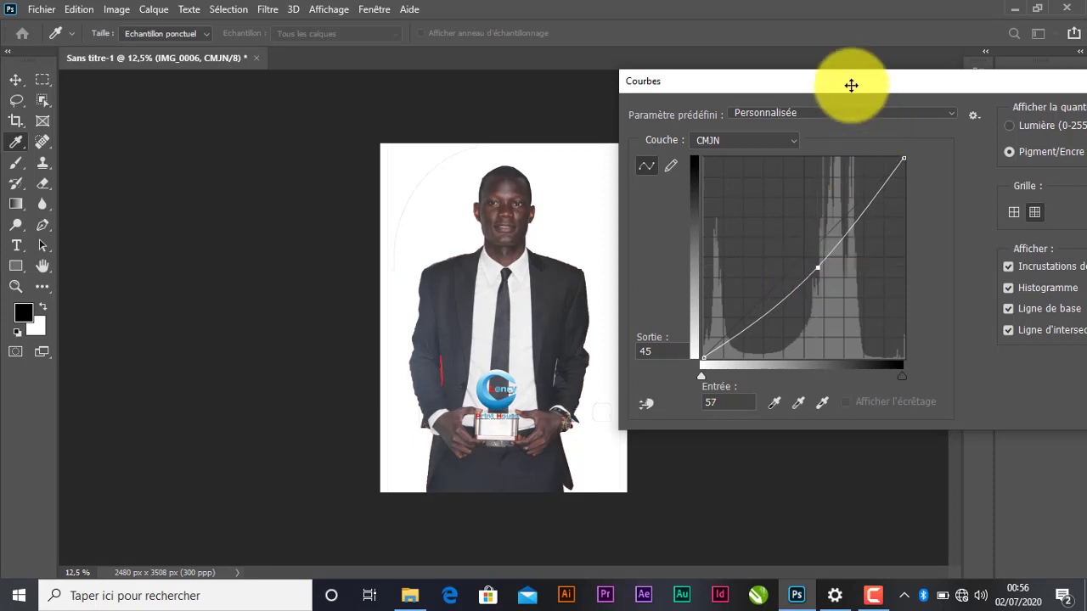
drag(847, 88, 867, 122)
click(1014, 134)
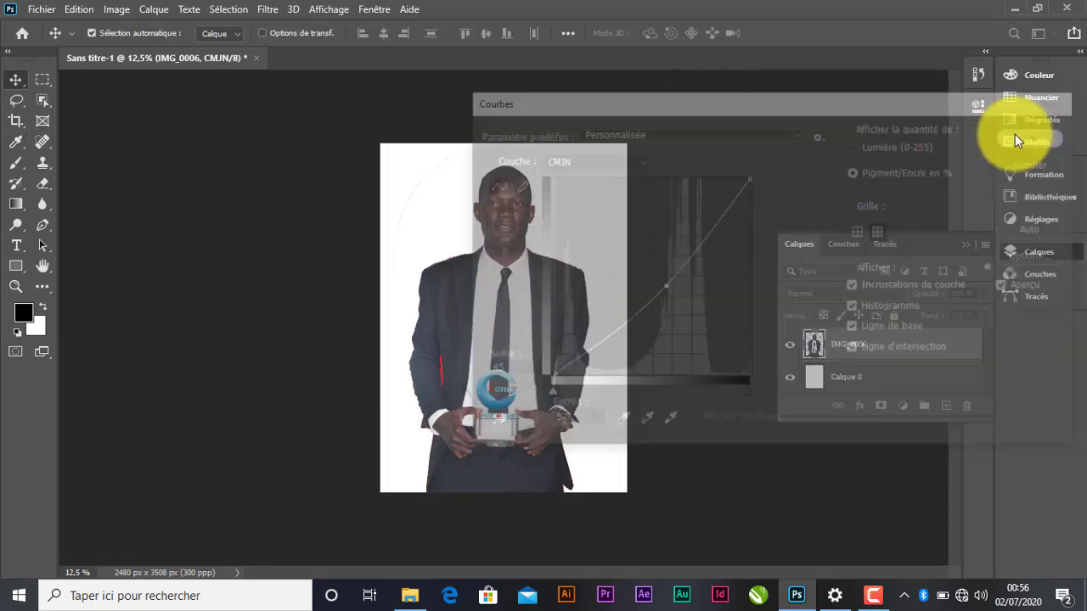
- Apply Luminosité/Contraste to the IMG_0006 layer with brightness 20 and contrast -2, and shift the man slightly to the right on the page
click(119, 13)
mouse_move(127, 49)
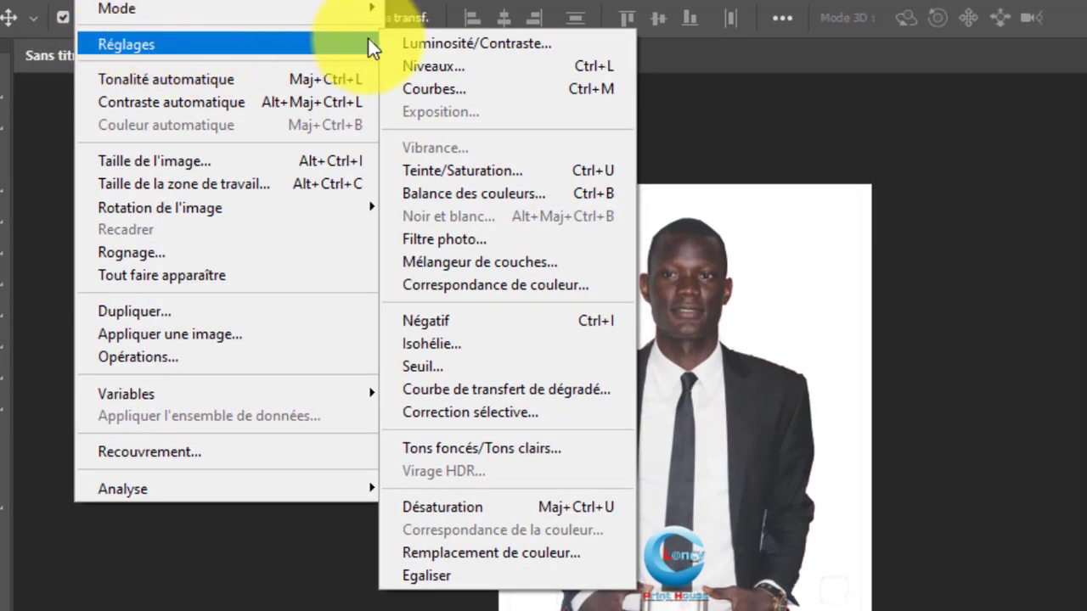
click(436, 52)
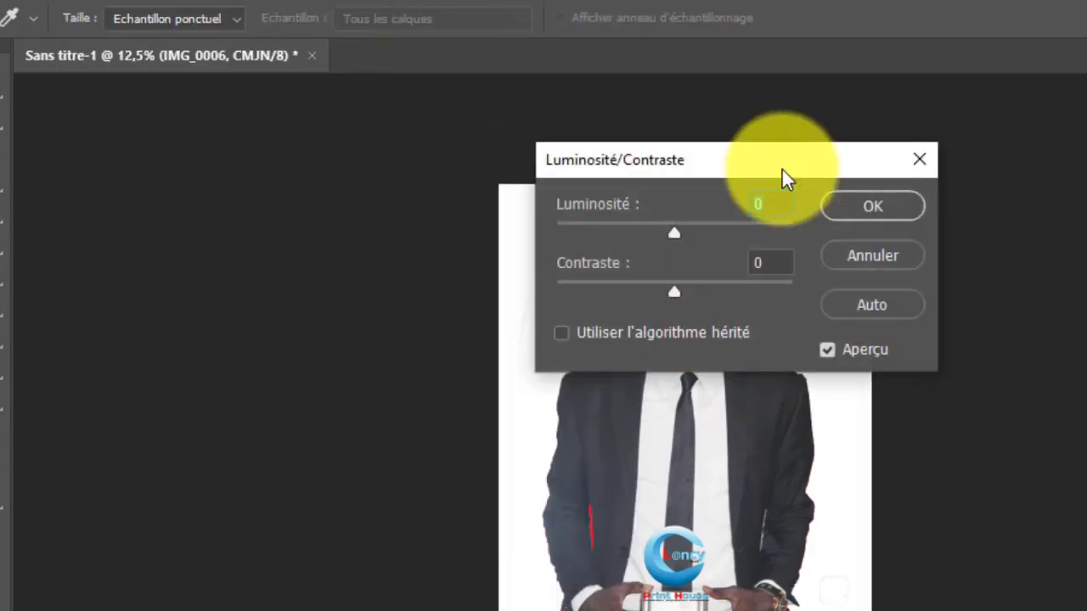
drag(781, 164, 1086, 183)
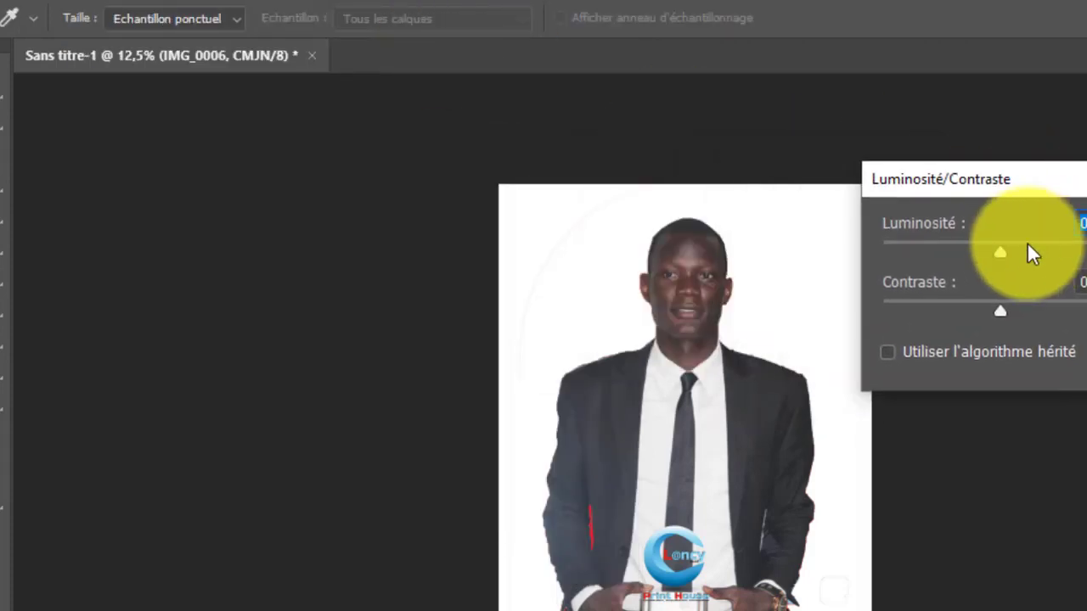
drag(996, 252, 1035, 250)
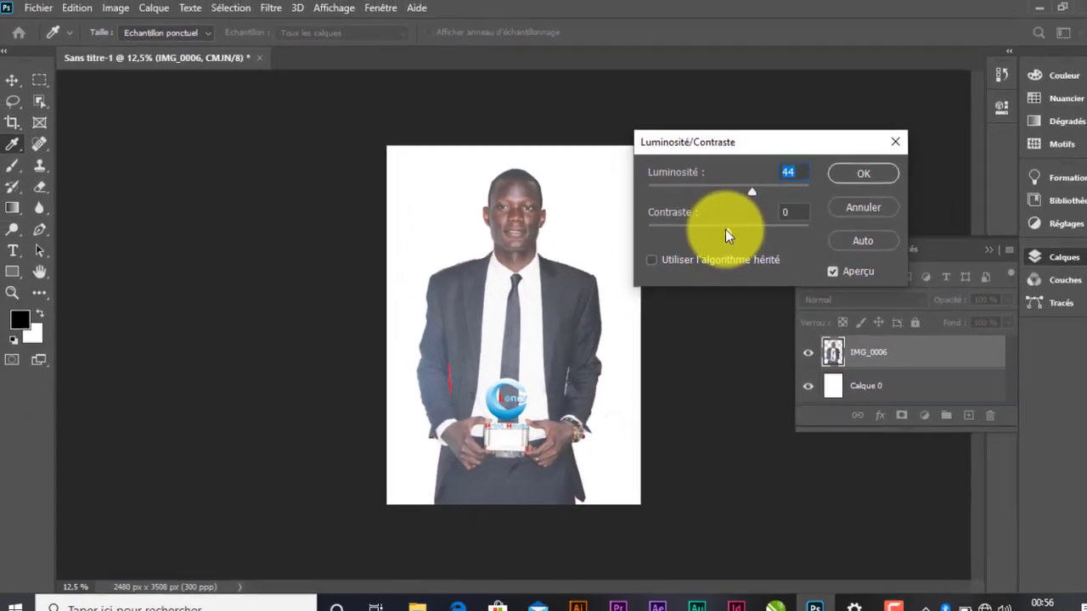
drag(1001, 311, 977, 313)
drag(696, 233, 714, 233)
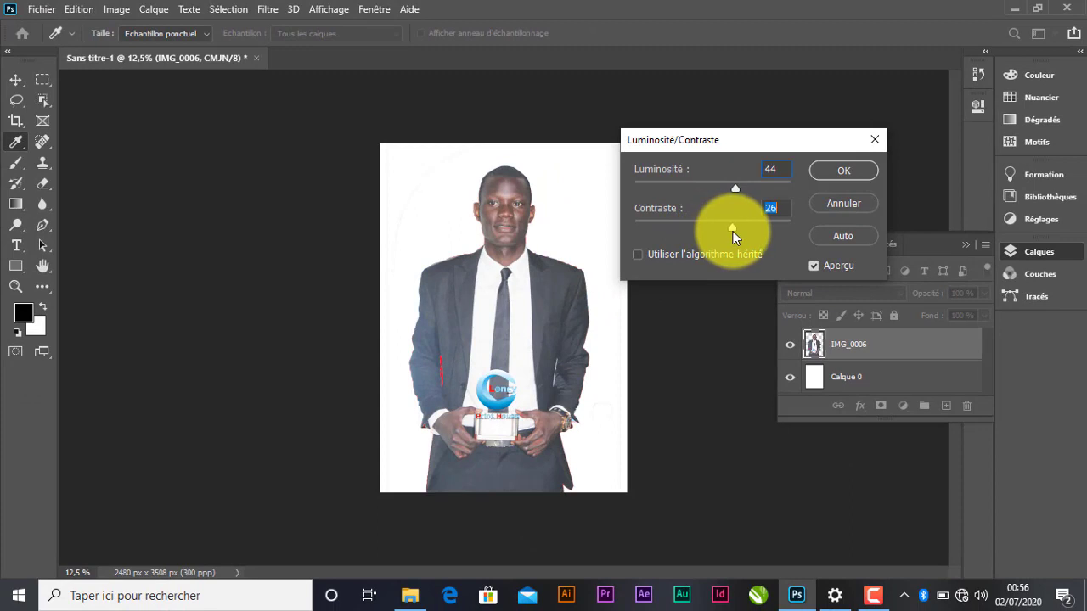
drag(711, 231, 710, 232)
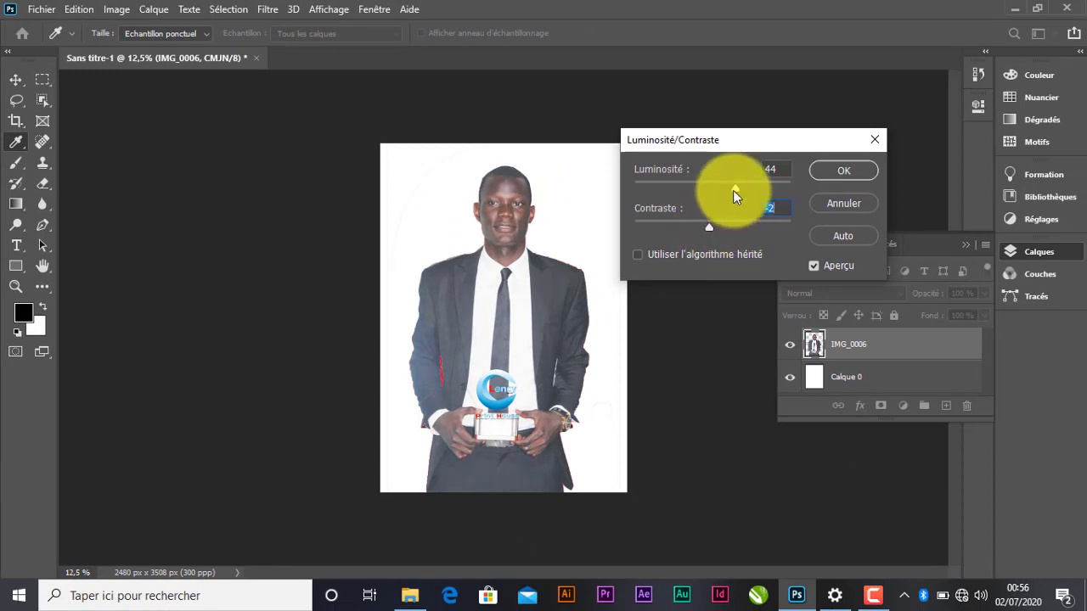
mouse_move(733, 190)
mouse_down()
mouse_move(706, 189)
mouse_move(722, 189)
mouse_up()
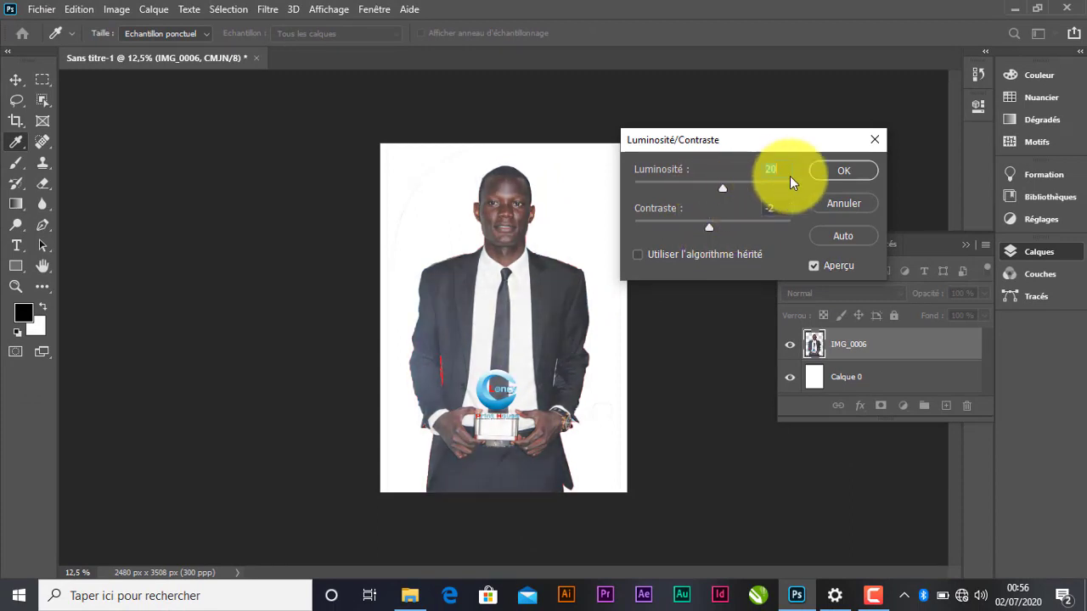
click(820, 174)
key(v)
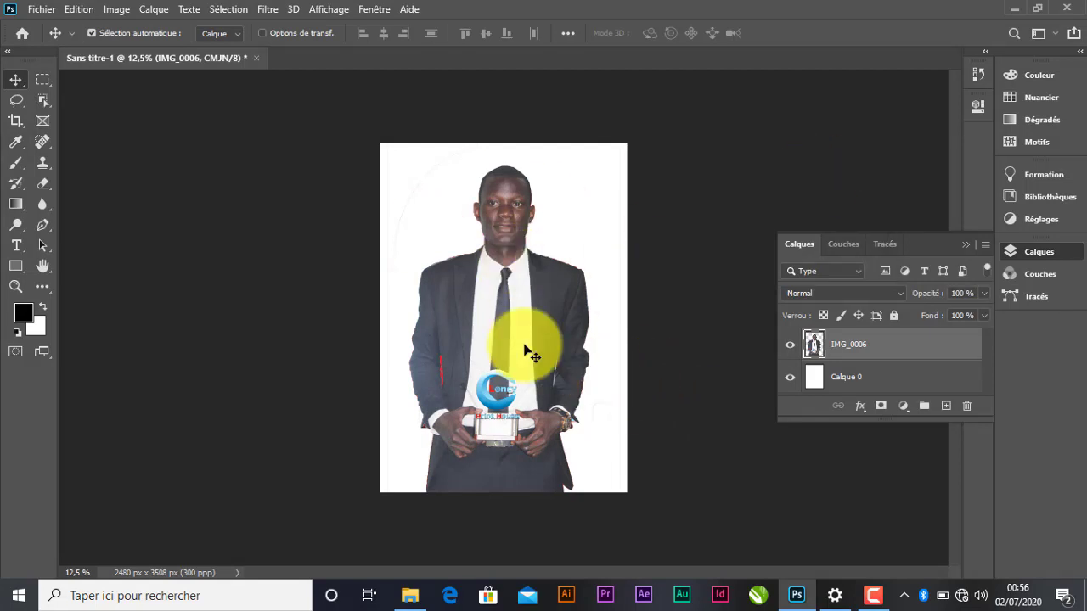
mouse_move(523, 346)
mouse_down()
mouse_move(521, 315)
mouse_move(534, 364)
mouse_move(531, 332)
mouse_move(531, 348)
mouse_up()
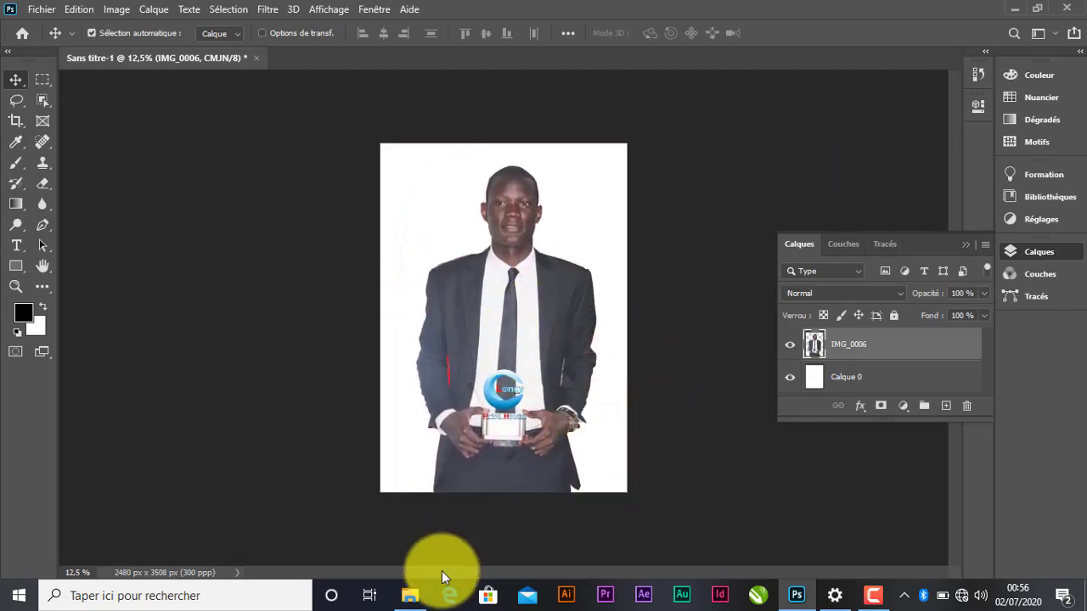
- Place the sunset picture images (4) in the document, scale it to about 235% to span the page width, and align it with the page's upper edge
click(410, 596)
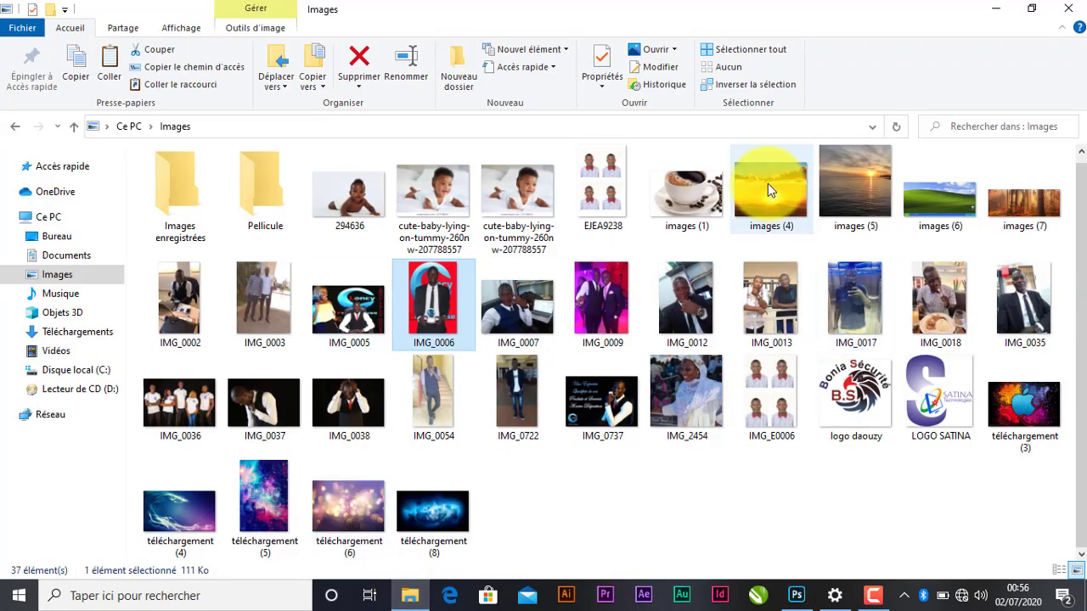
click(767, 183)
drag(767, 183, 524, 321)
drag(505, 268, 505, 268)
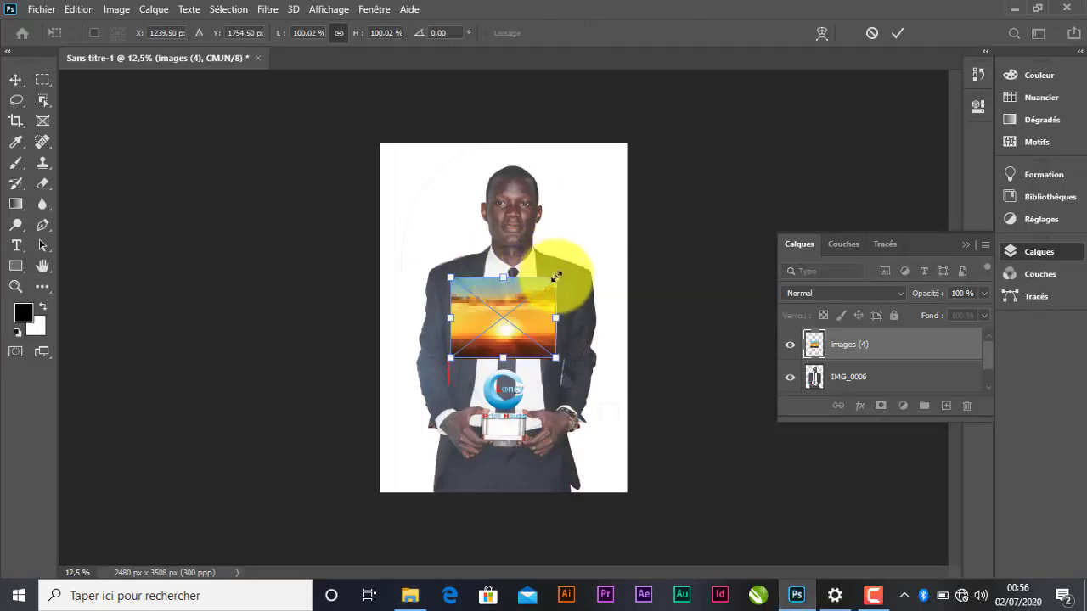
drag(556, 277, 601, 188)
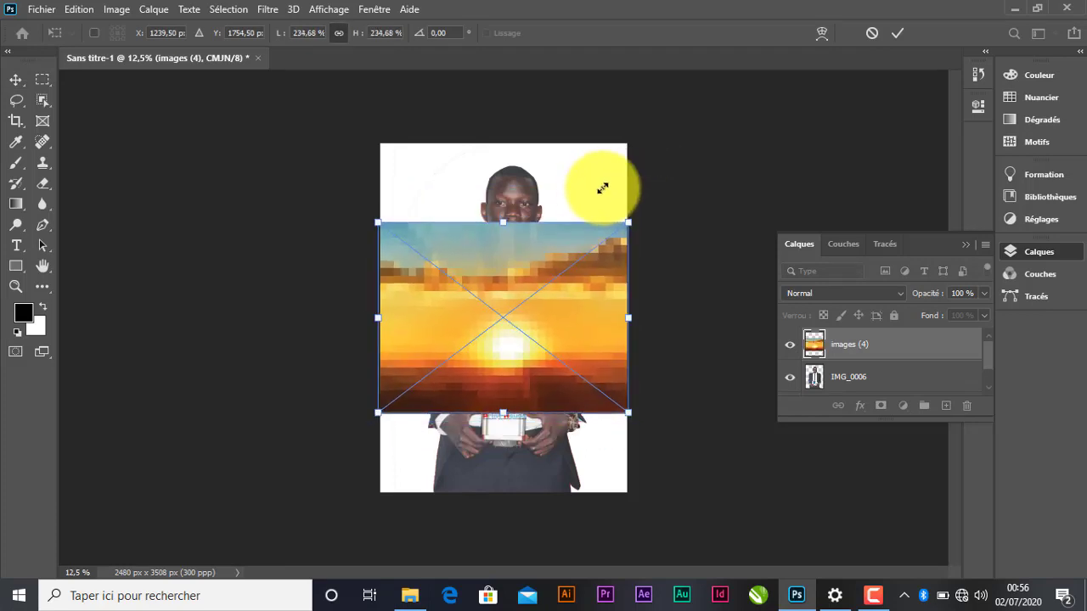
drag(522, 262, 525, 188)
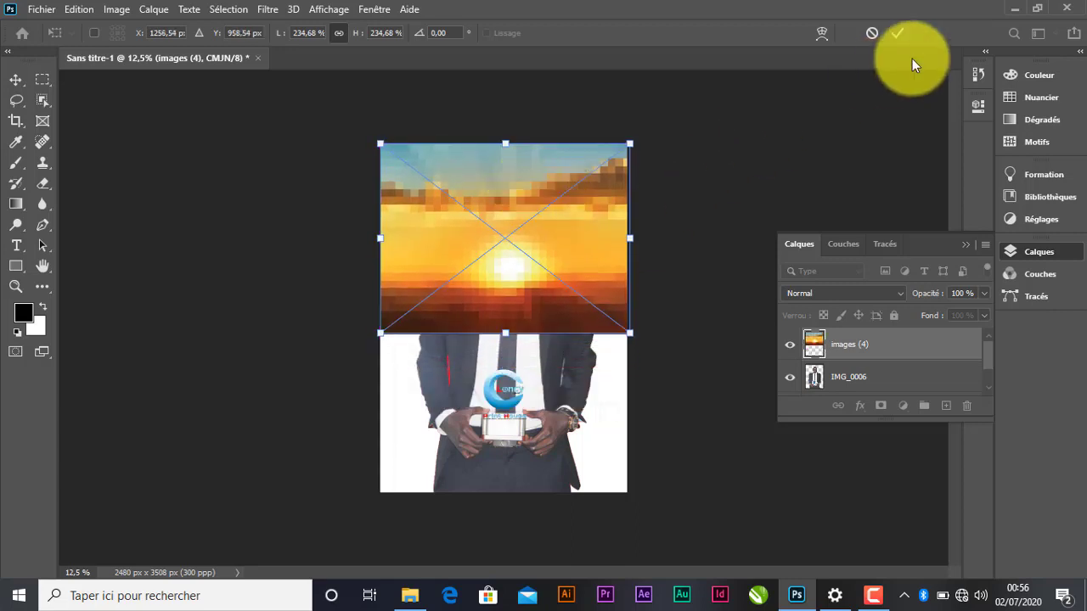
click(896, 34)
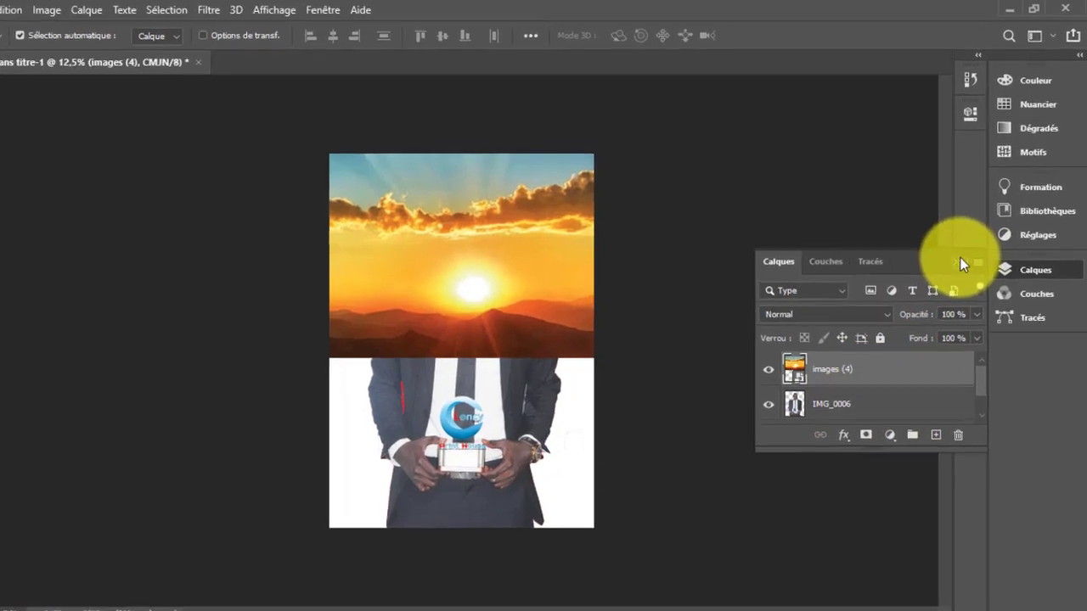
- Move the IMG_0006 layer above the images (4) layer so the man stands in front of the sunset
click(1043, 251)
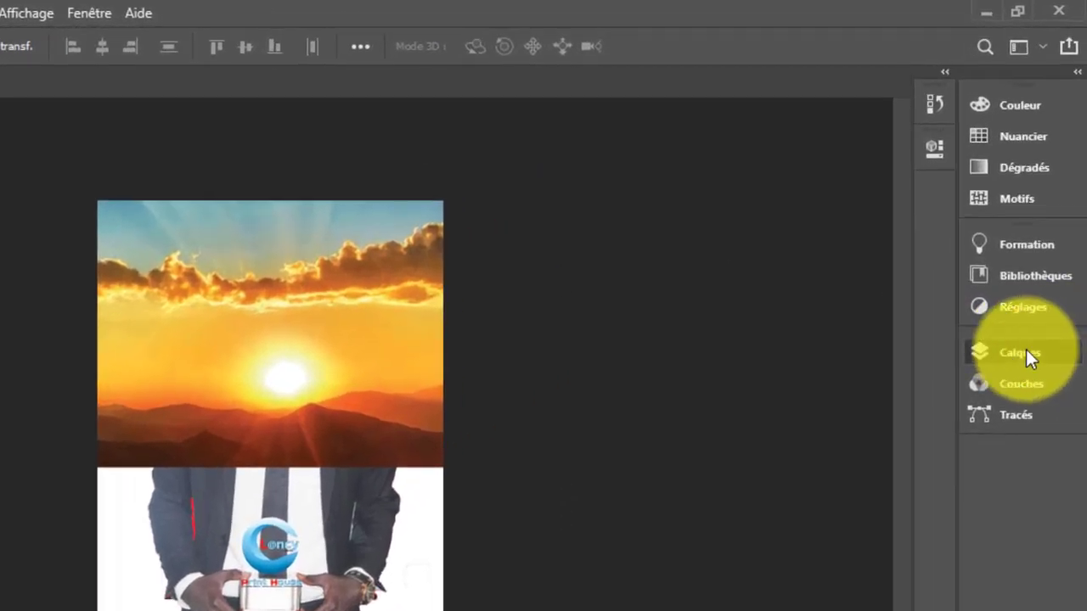
click(1026, 349)
click(89, 14)
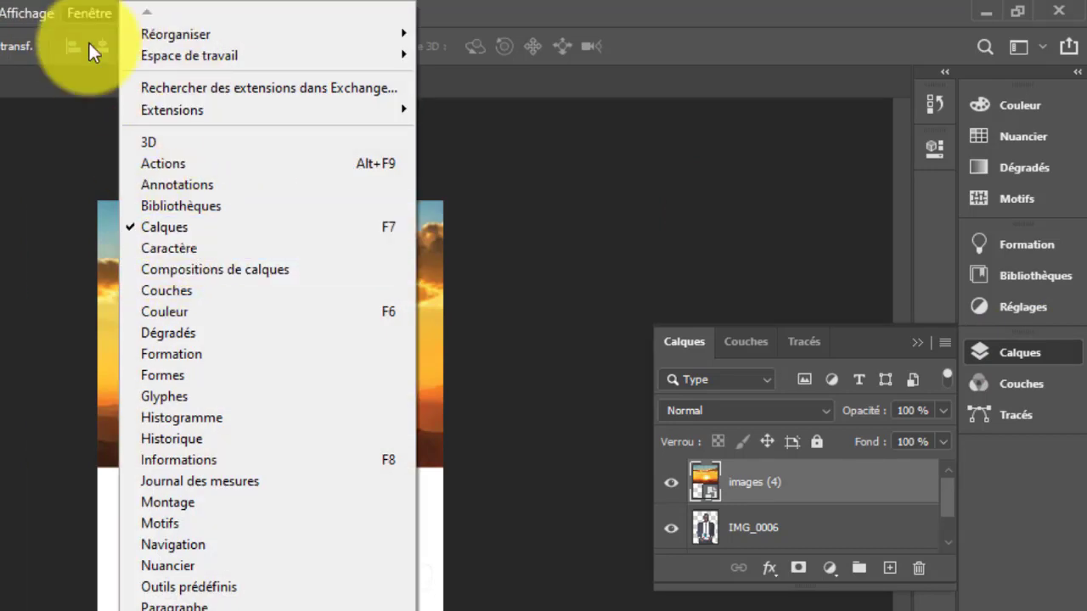
click(94, 13)
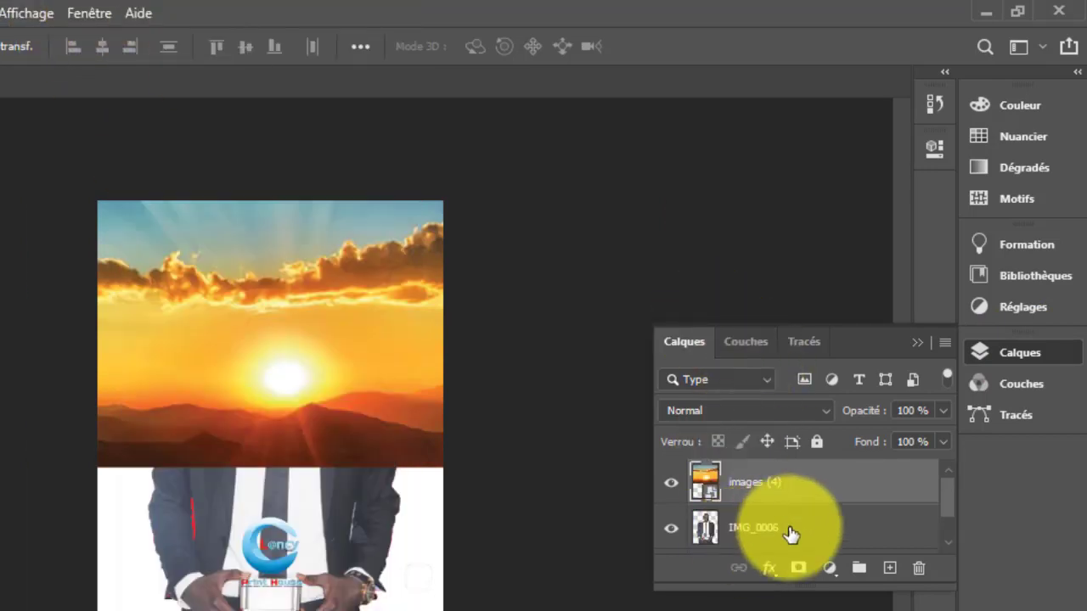
drag(771, 537, 776, 474)
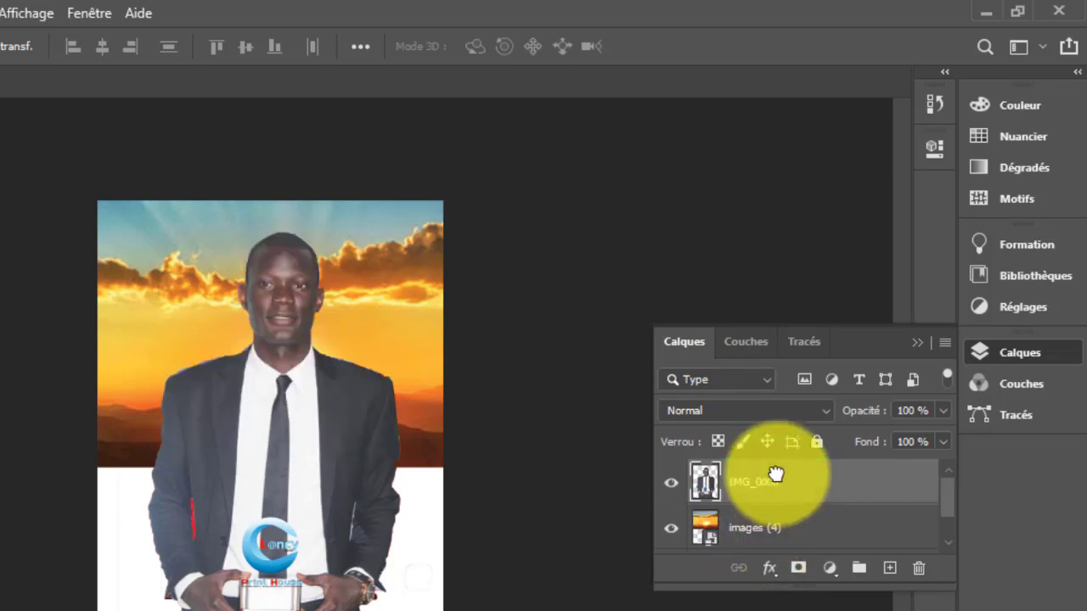
- Duplicate the sunset picture downward over the lower part of the page, and stack the original images (4) layer above the copy
click(789, 522)
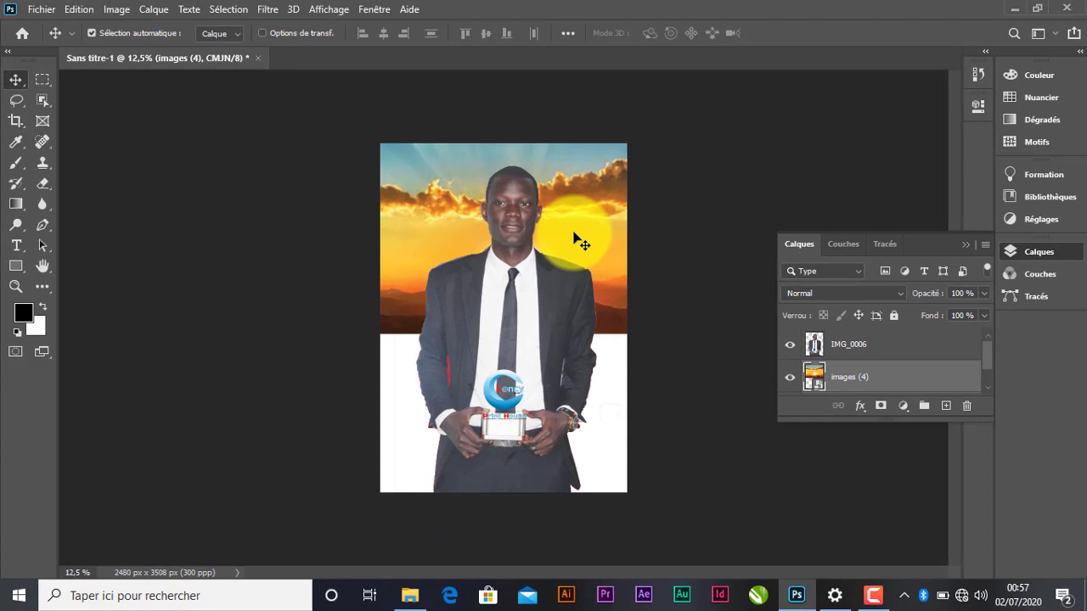
alt+drag(575, 238, 575, 396)
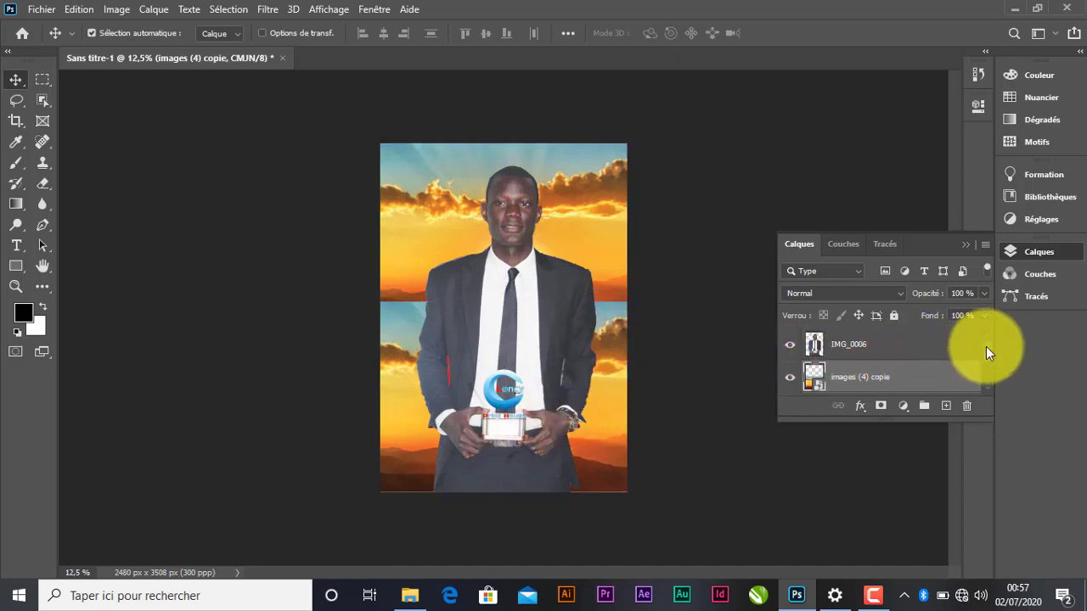
scroll(986, 348, down, 2)
drag(909, 371, 902, 336)
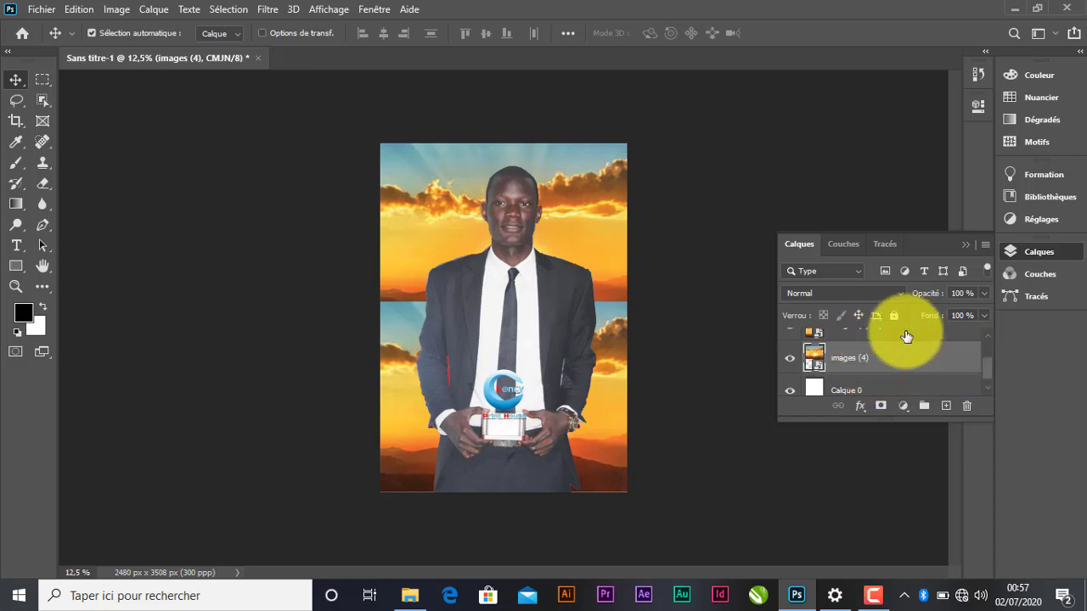
key(ctrl+j)
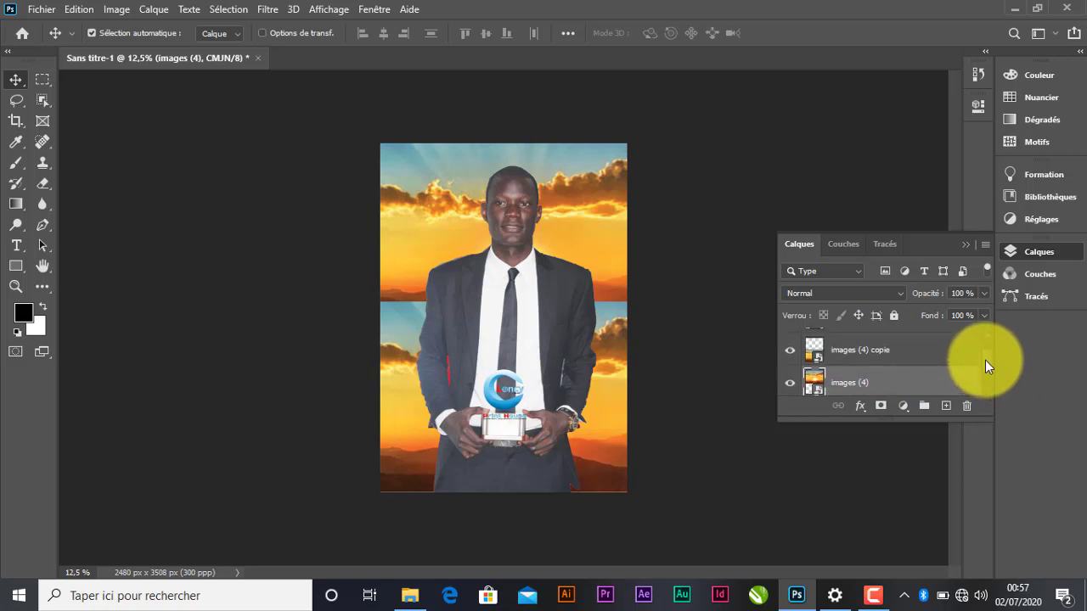
drag(890, 363, 880, 350)
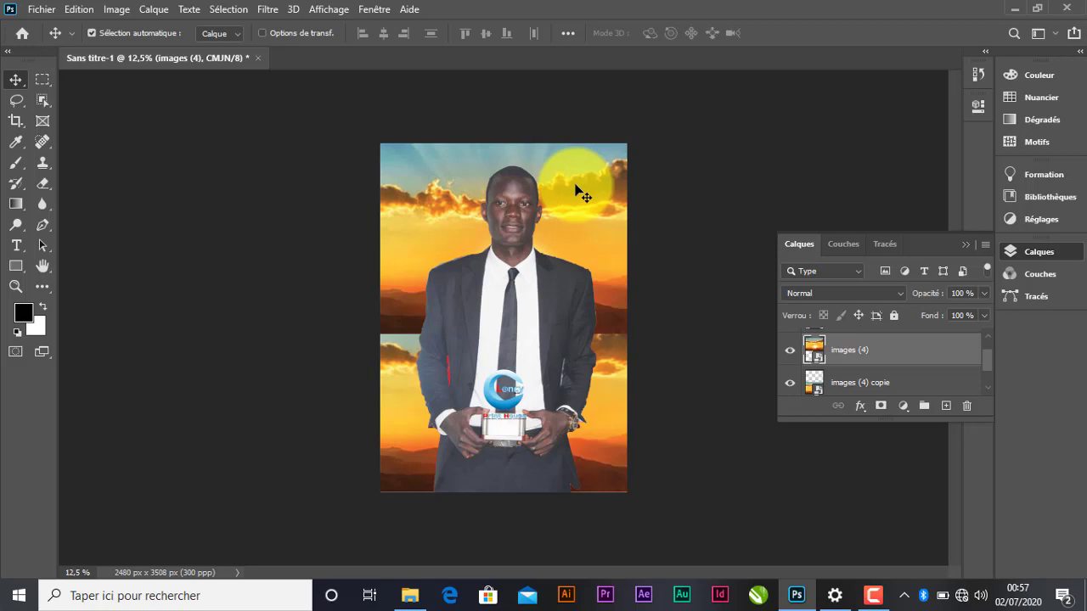
- Darken the images (4) layer with a Niveaux adjustment on the CMJN channel, setting the midtone input to 0,48
key(ctrl+l)
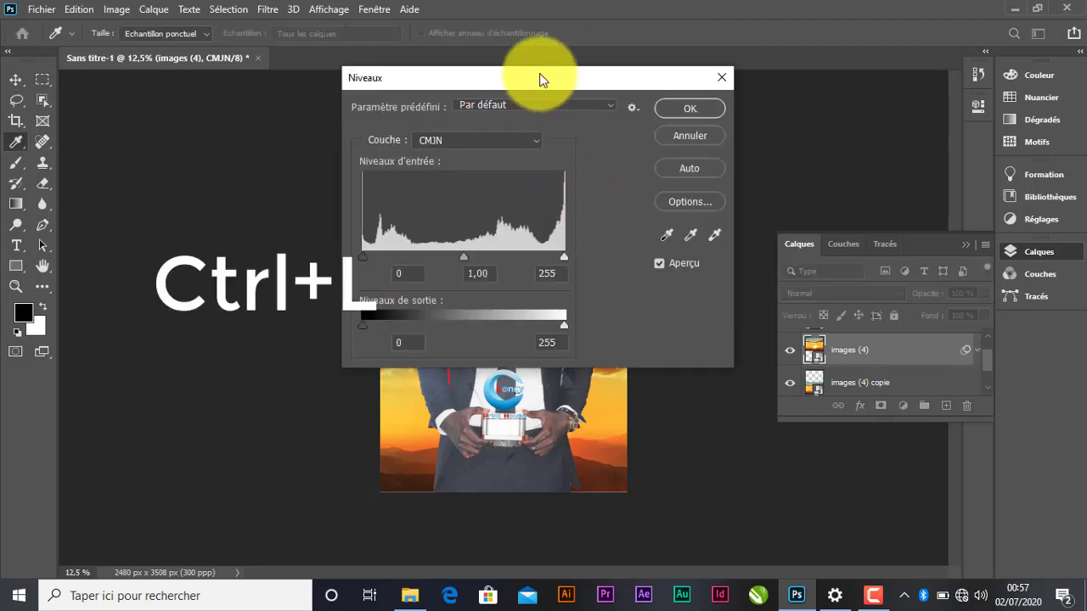
drag(542, 79, 839, 132)
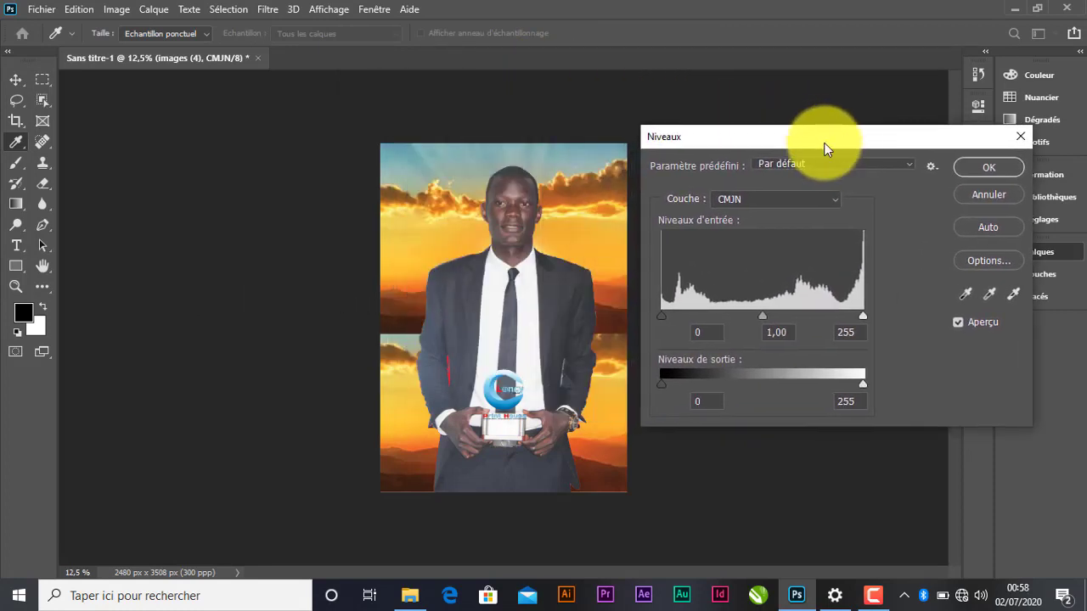
drag(758, 318, 806, 304)
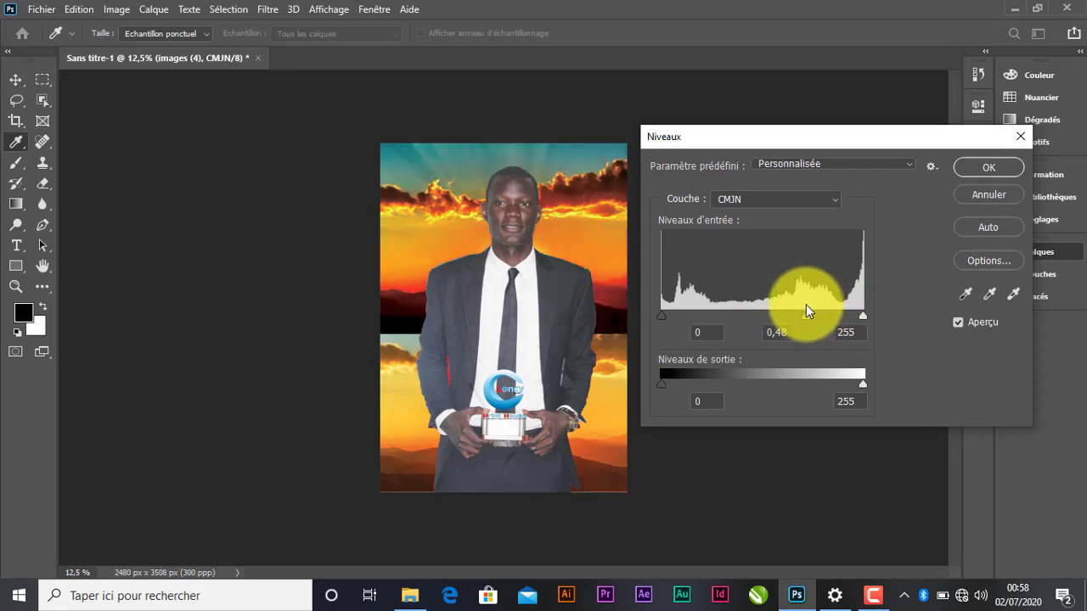
click(963, 171)
- Darken the images (4) copie layer with a Niveaux adjustment on the CMJN channel, setting the midtone input to 0,56
key(ctrl+j)
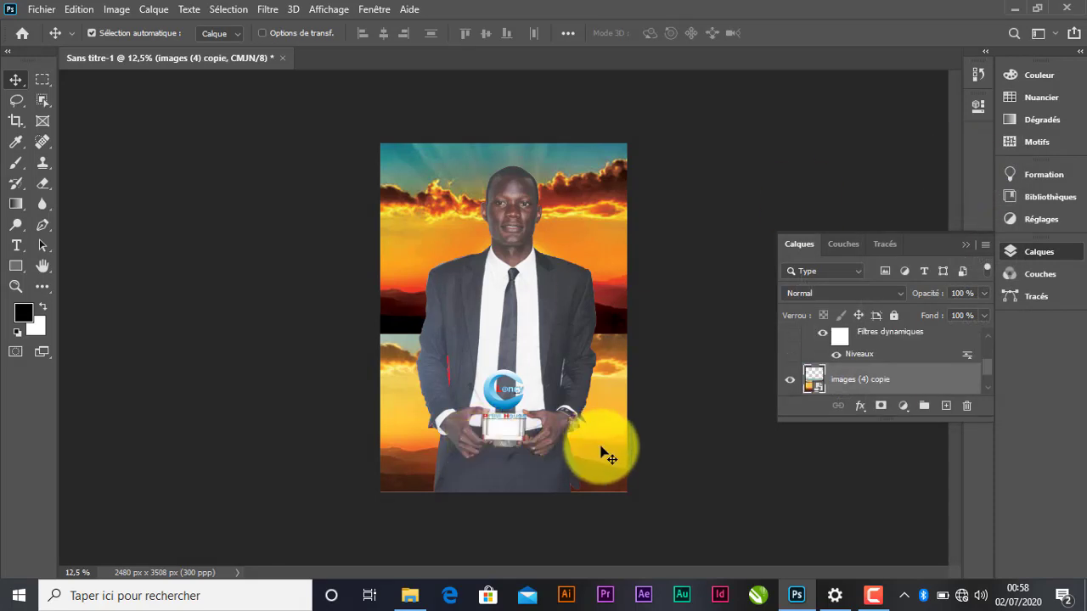
key(ctrl+l)
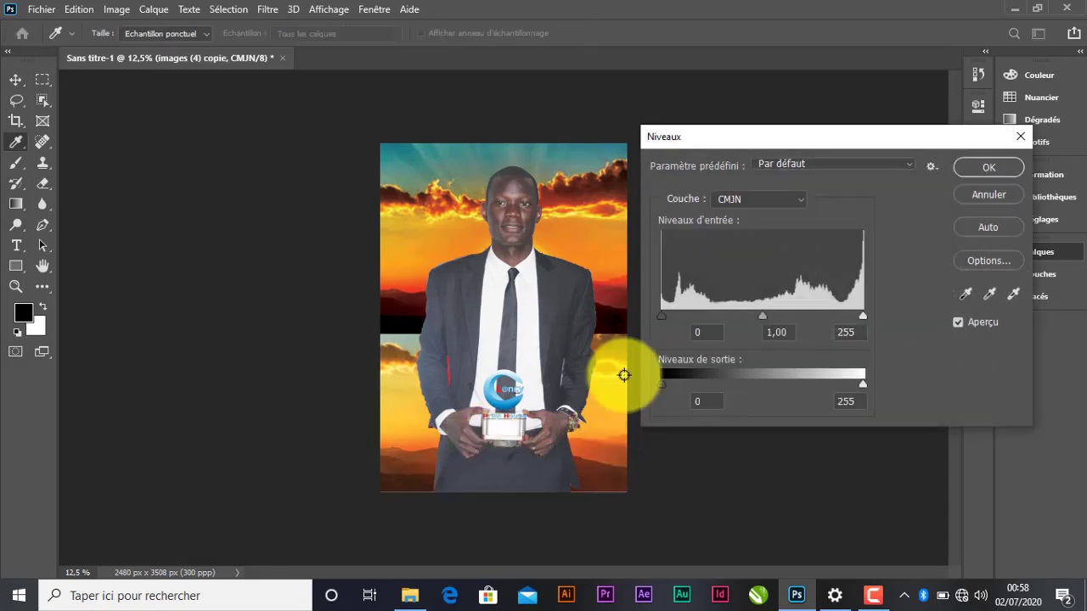
drag(762, 315, 798, 317)
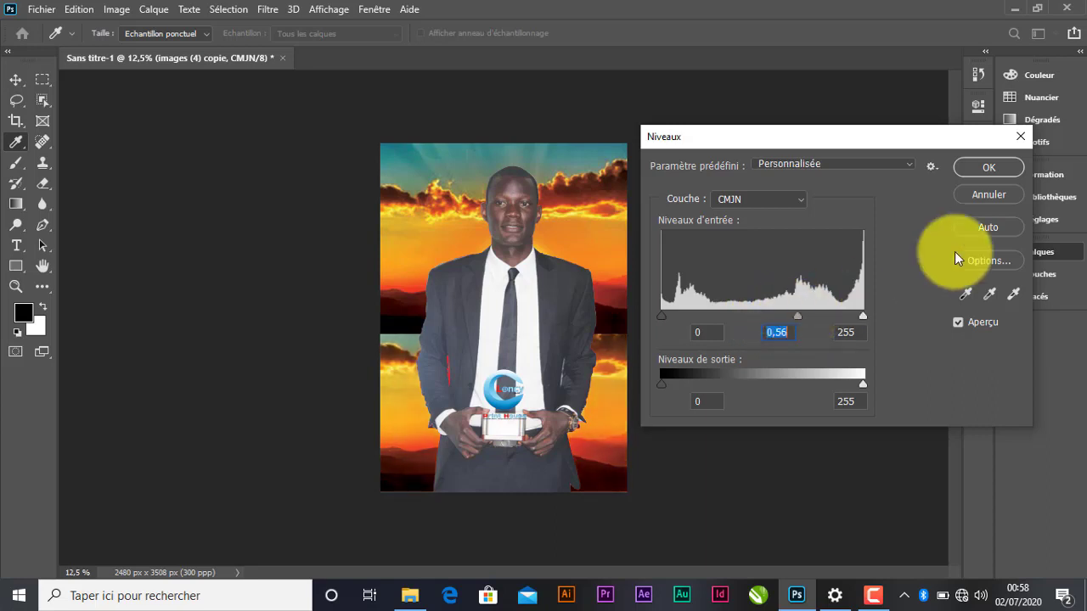
click(992, 167)
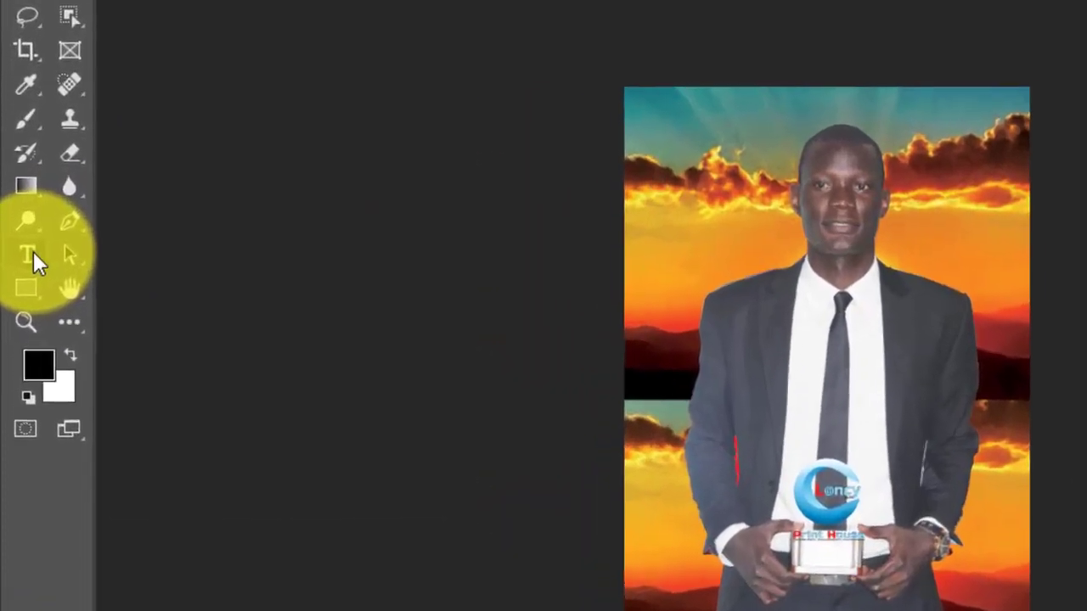
- Add the person's full name as 12 pt black Myriad Pro Regular text beside the man's head
click(33, 253)
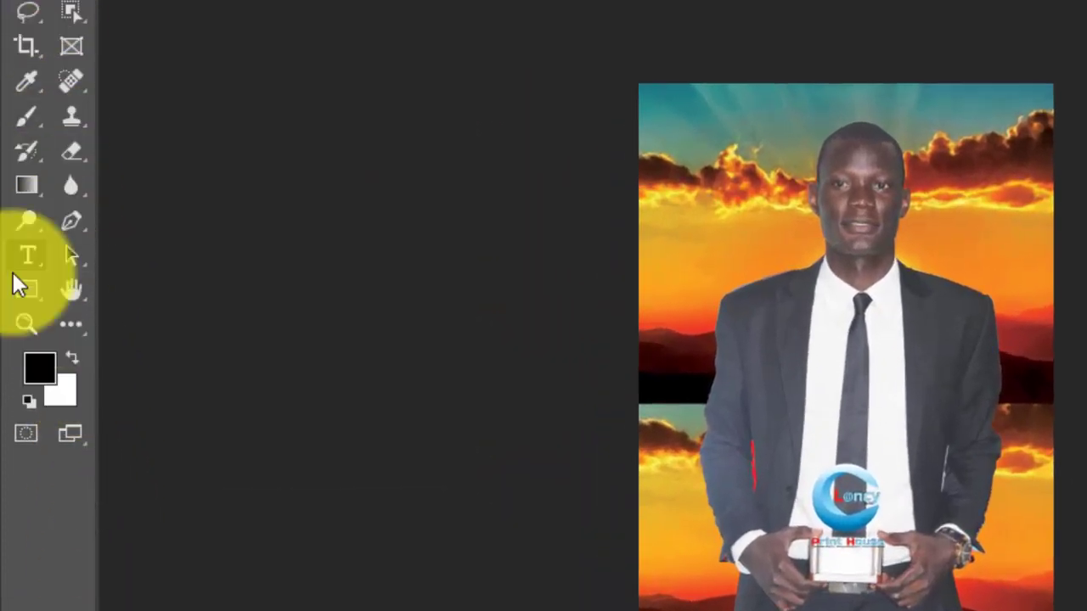
click(712, 153)
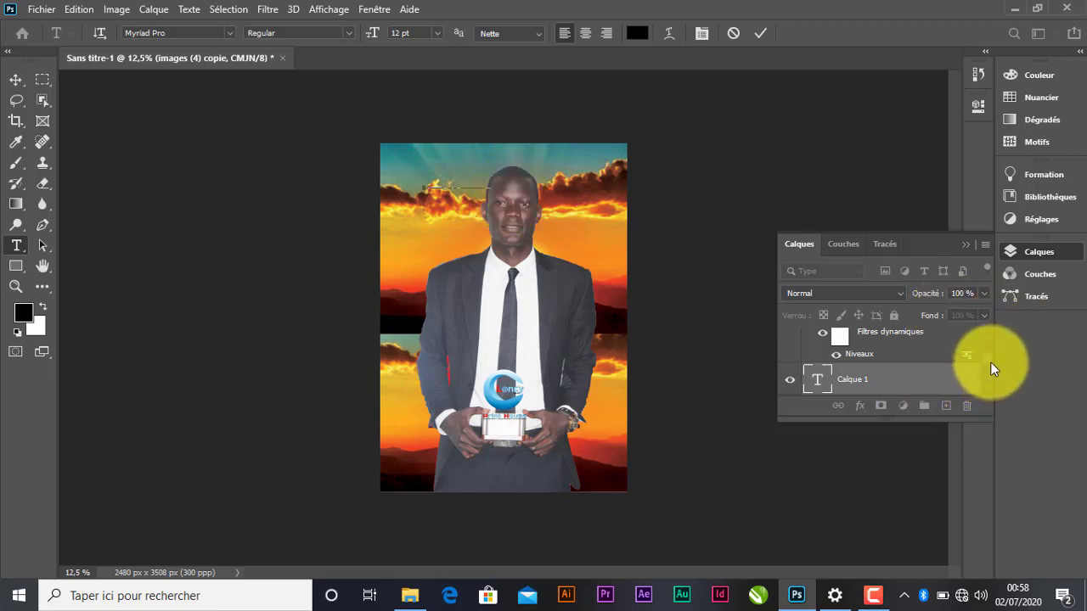
scroll(990, 361, down, 2)
drag(992, 349, 992, 362)
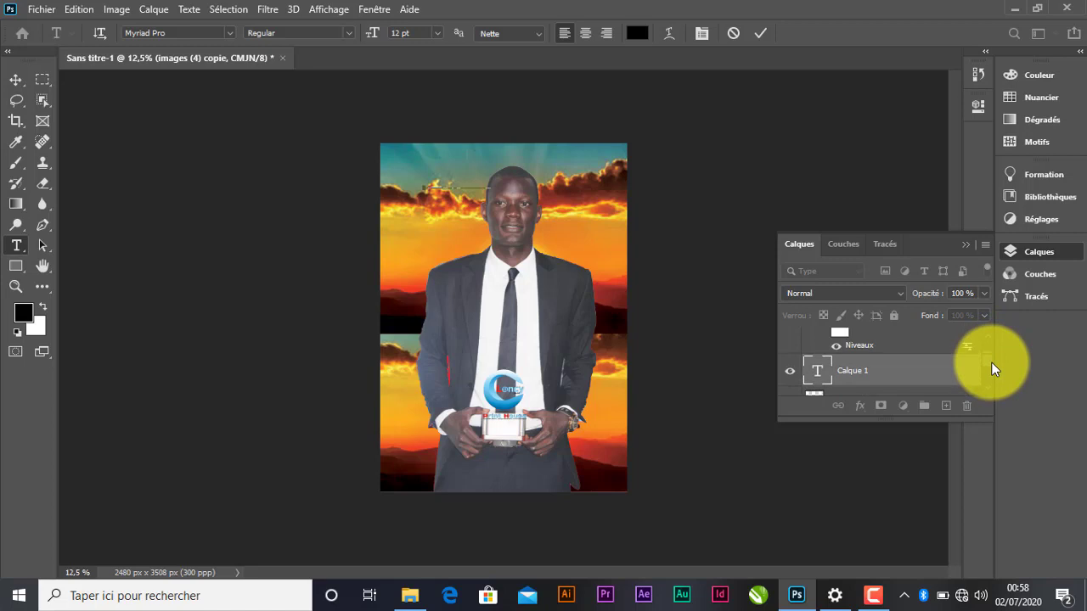
click(761, 33)
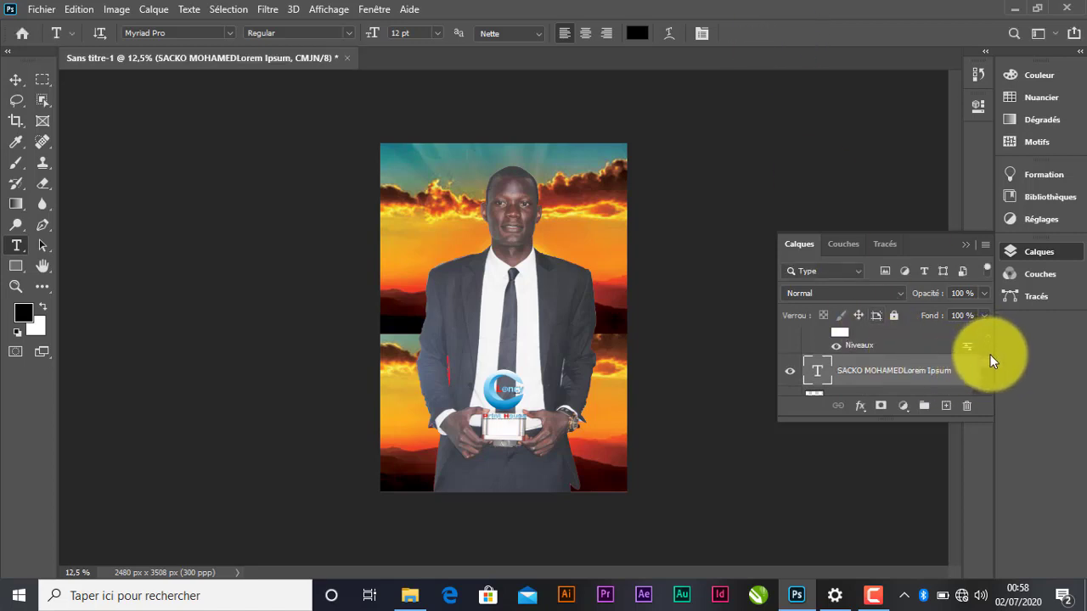
- Move the name text layer up the stack to directly below the IMG_0006 layer, above both sunset layers
scroll(989, 365, down, 1)
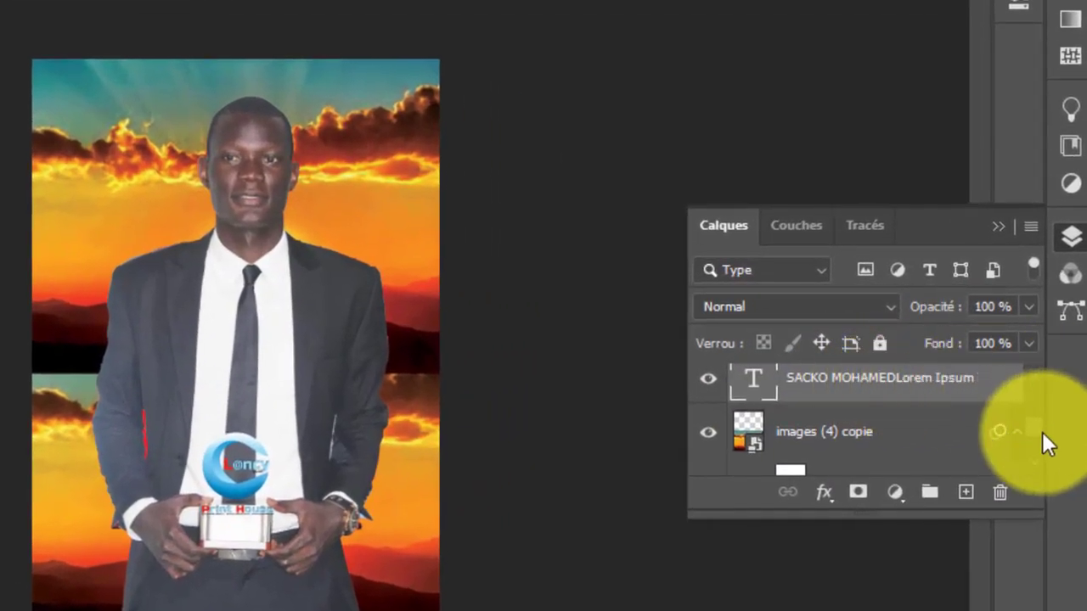
scroll(1039, 429, up, 1)
scroll(1039, 421, up, 2)
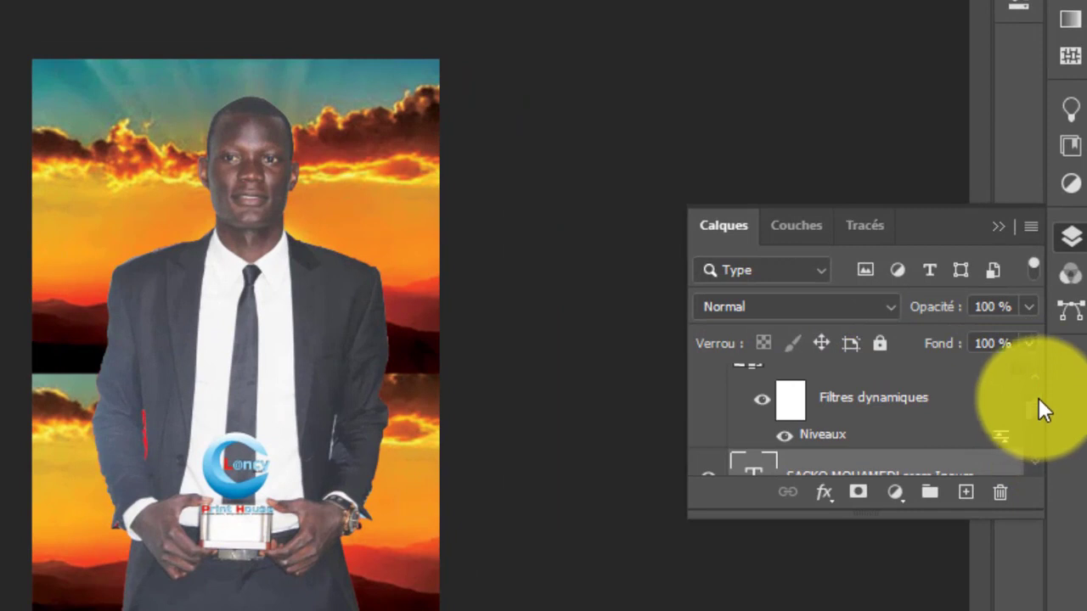
scroll(1038, 398, up, 2)
scroll(1038, 397, down, 2)
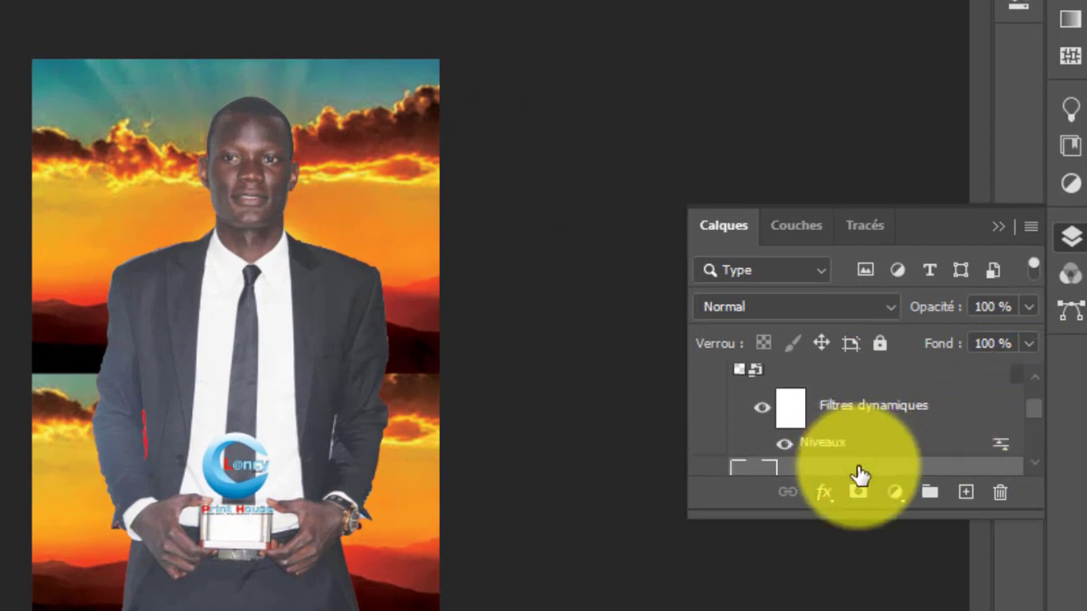
drag(861, 474, 839, 413)
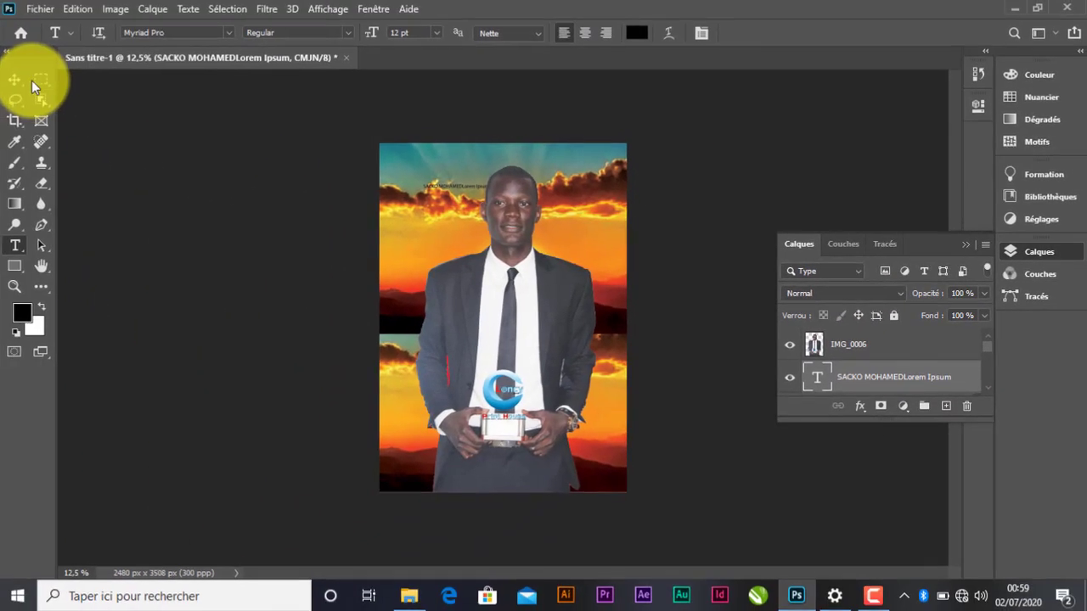
- Scale the name text to about 307% width and 846% height, and move it to the page's upper-left corner
click(22, 80)
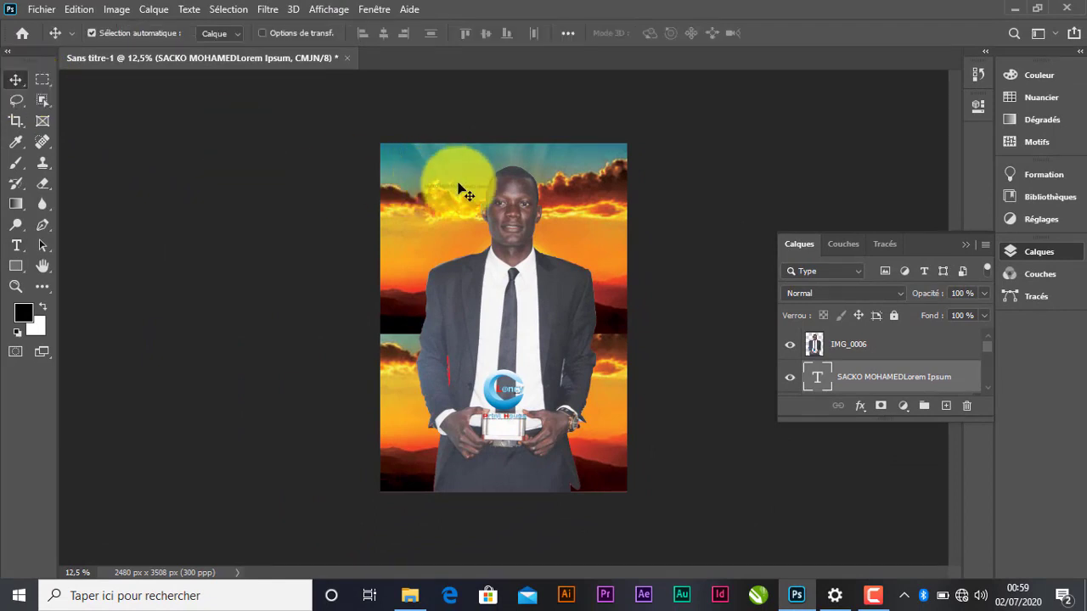
key(ctrl+t)
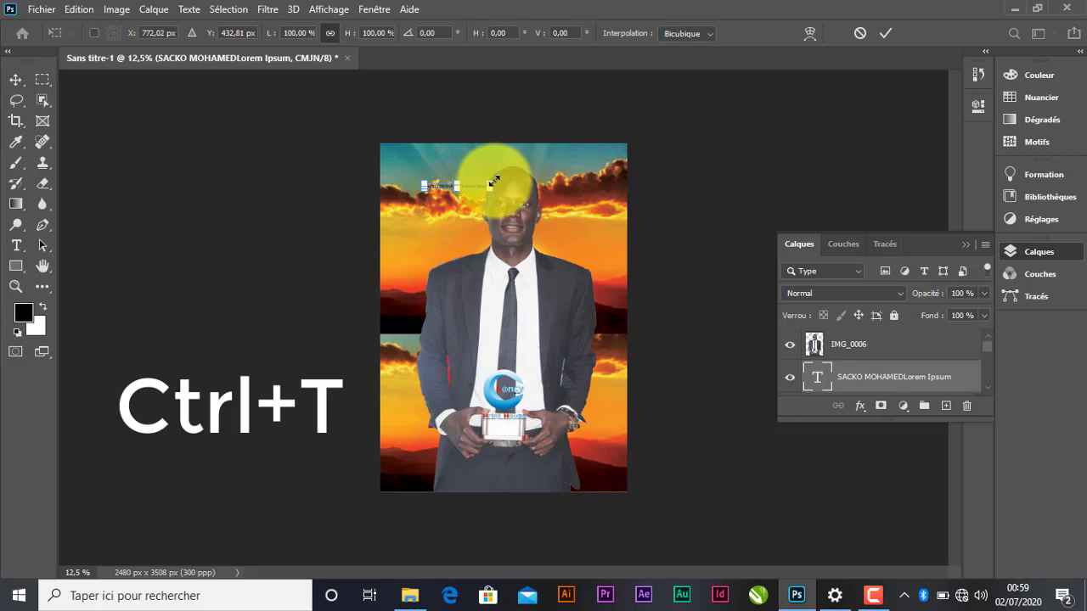
drag(493, 180, 616, 140)
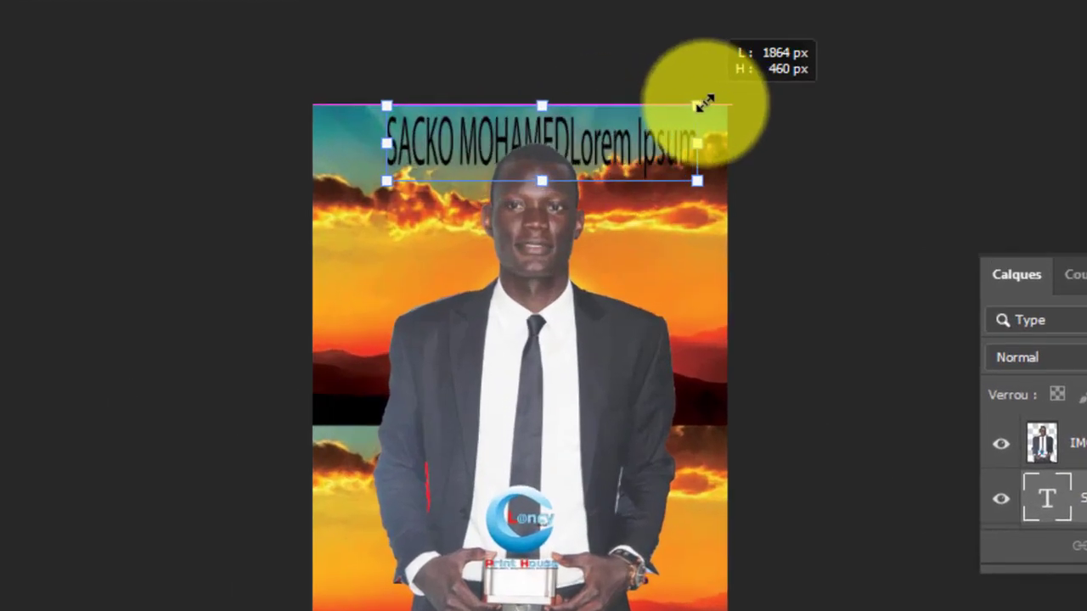
drag(704, 102, 730, 104)
drag(558, 132, 484, 123)
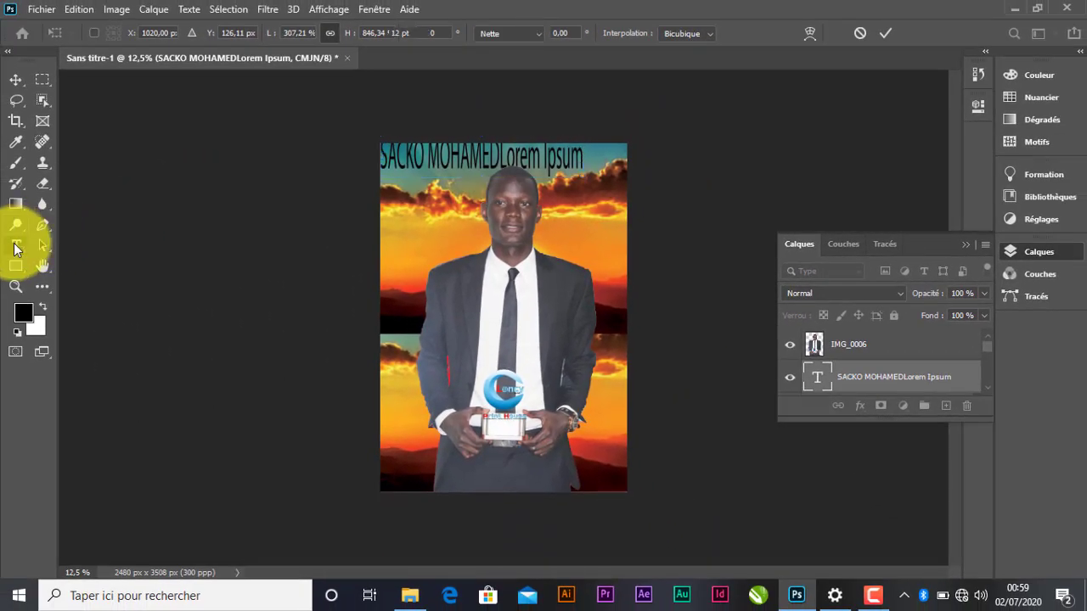
- Commit the name title's scaling and delete the placeholder text Lorem Ipsum from its end
click(15, 246)
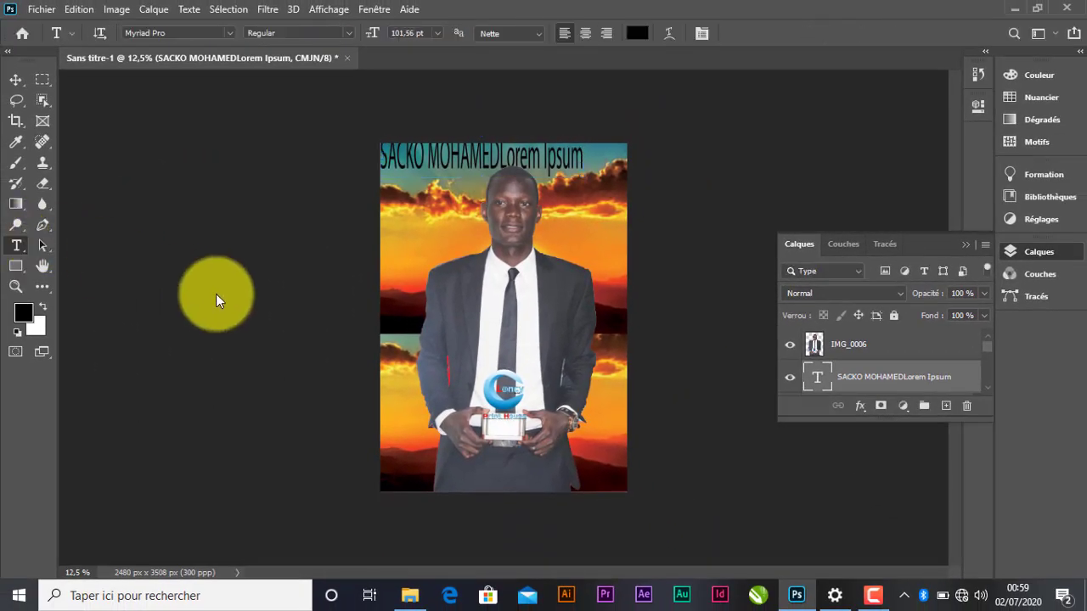
click(585, 160)
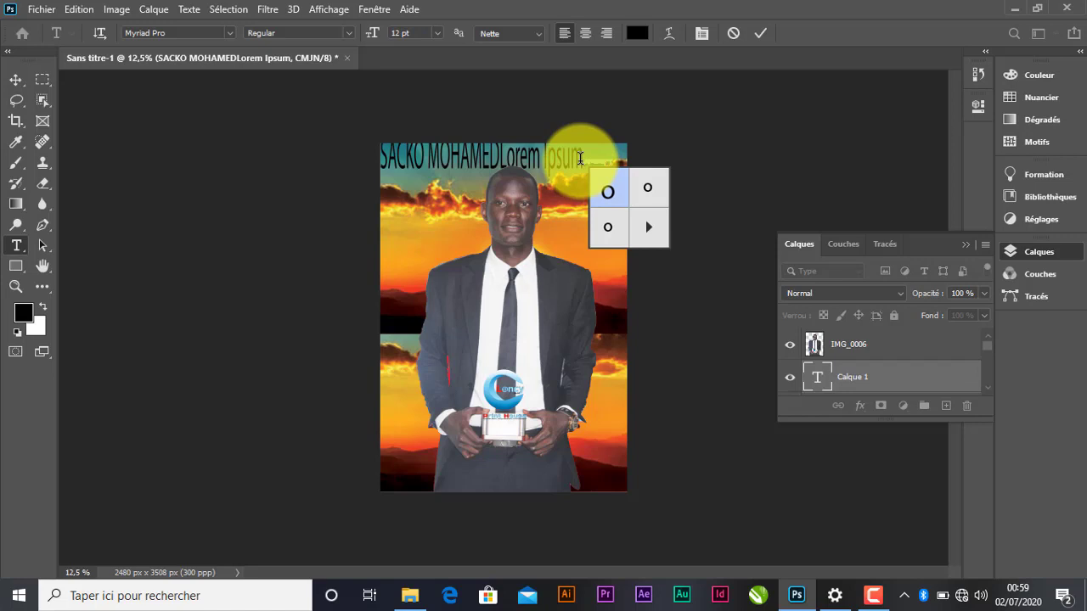
click(732, 34)
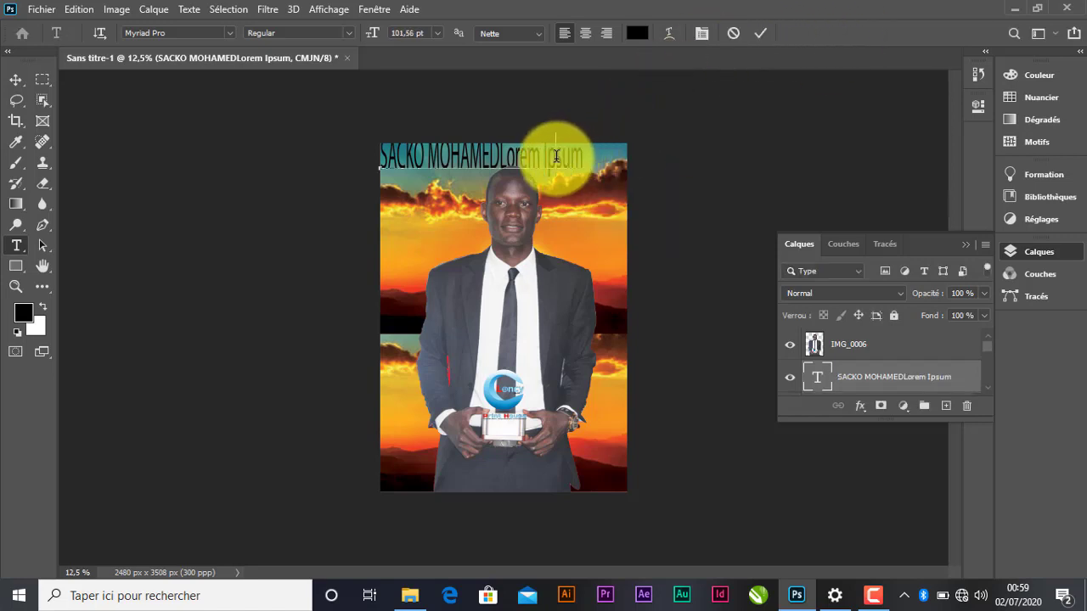
drag(556, 155, 585, 155)
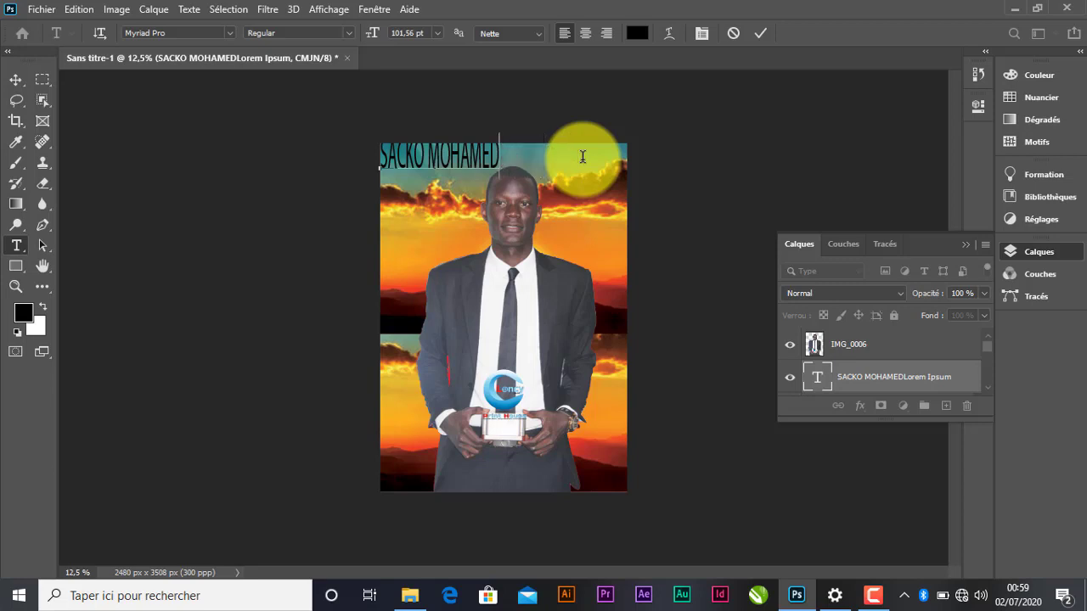
- Recolour the whole name title to the near-black colour #090608 and commit the text edit
drag(465, 156, 388, 170)
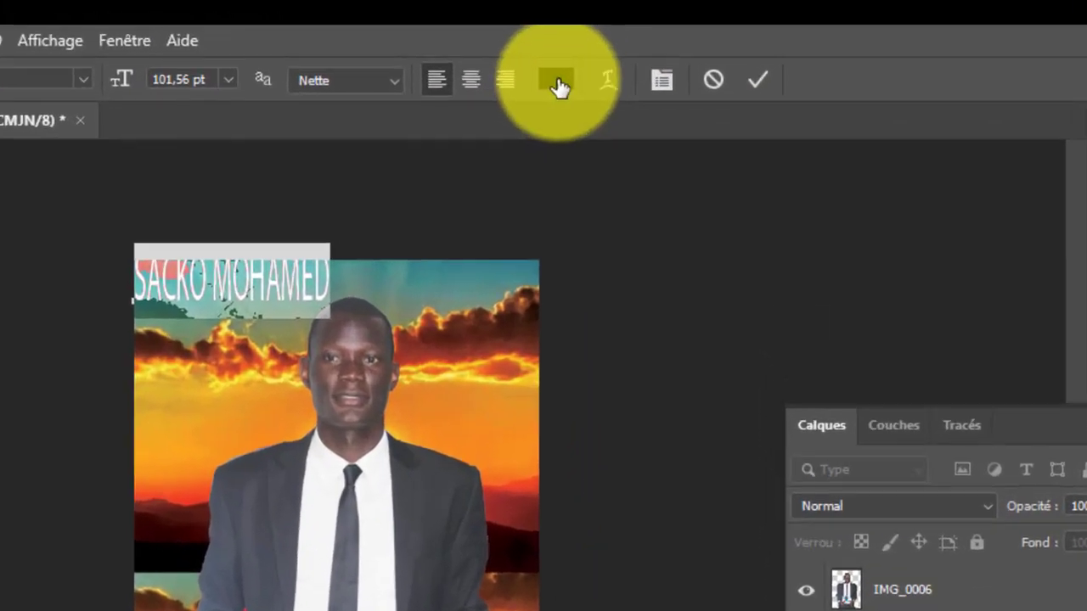
click(563, 85)
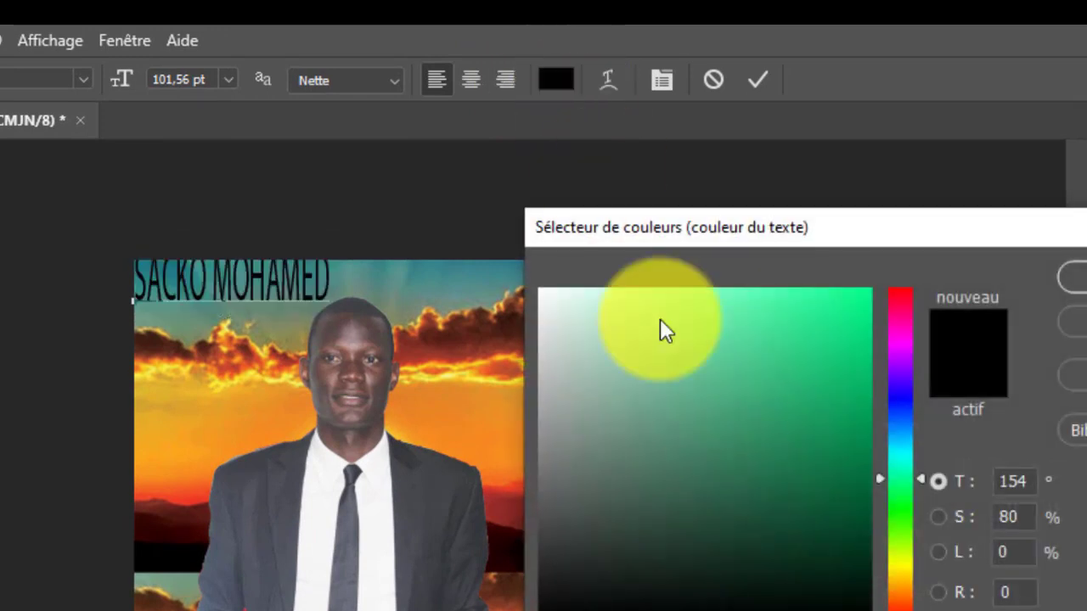
click(546, 300)
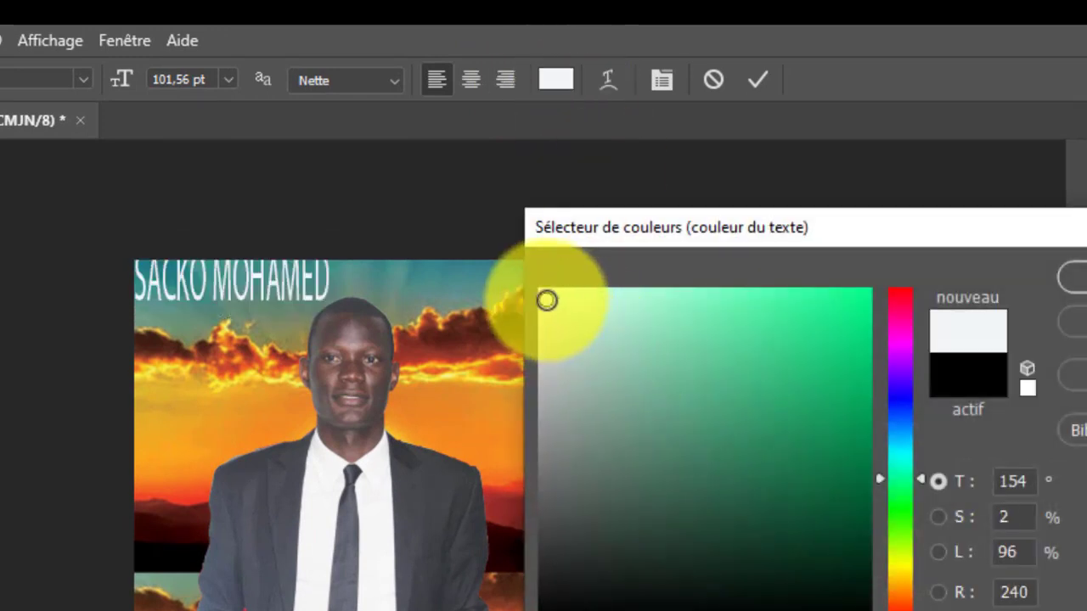
click(627, 526)
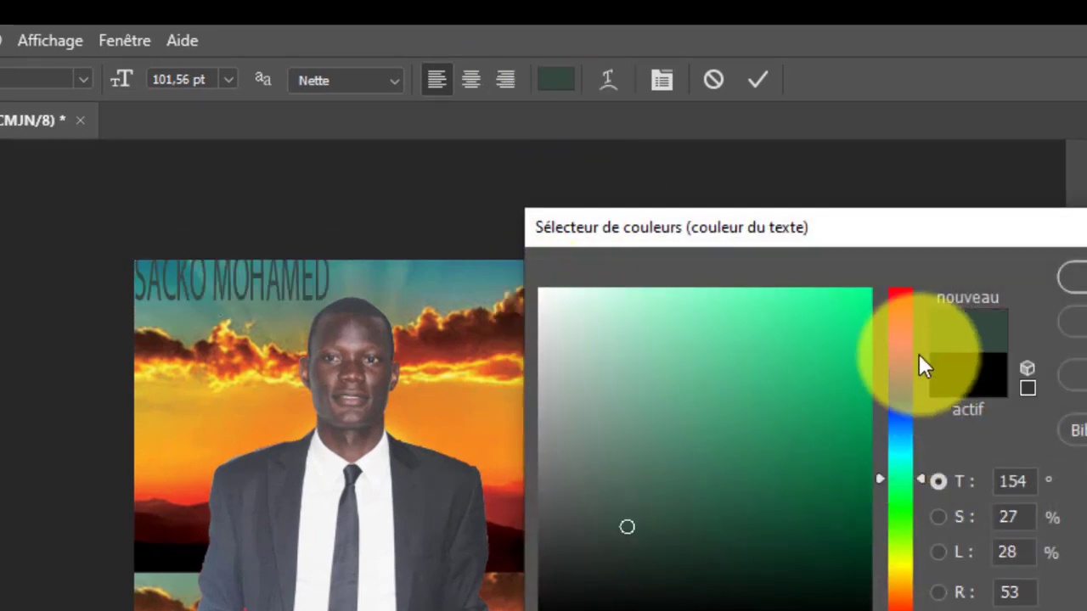
click(902, 324)
click(839, 489)
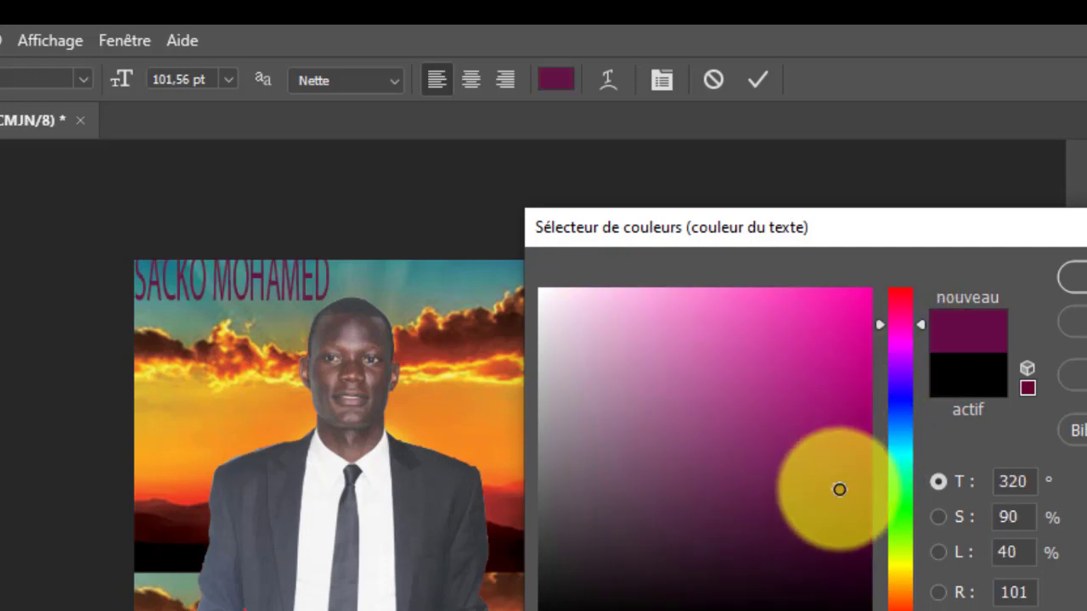
click(837, 553)
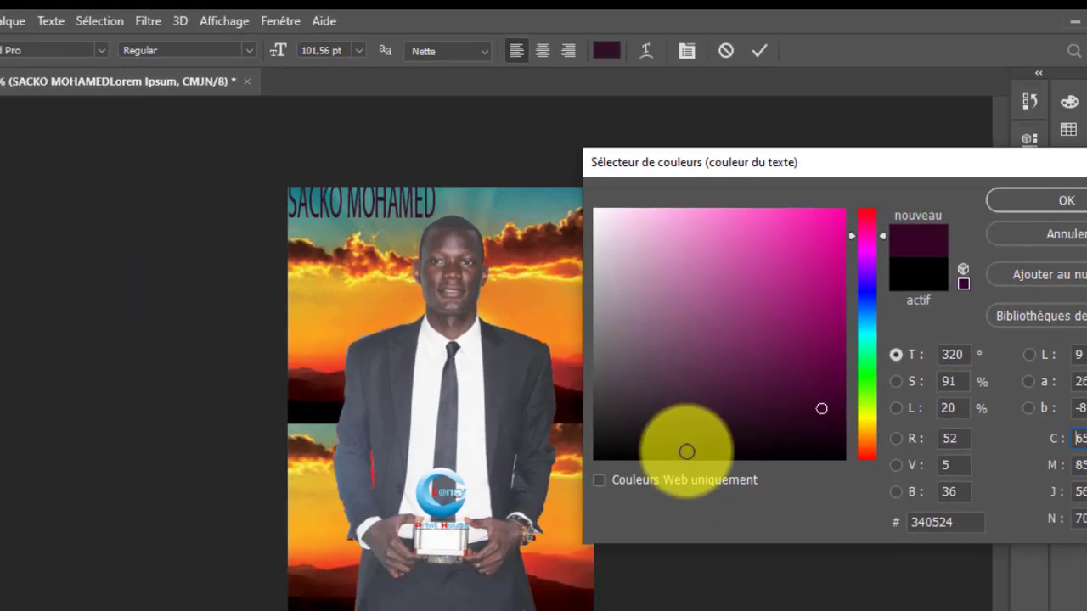
click(687, 452)
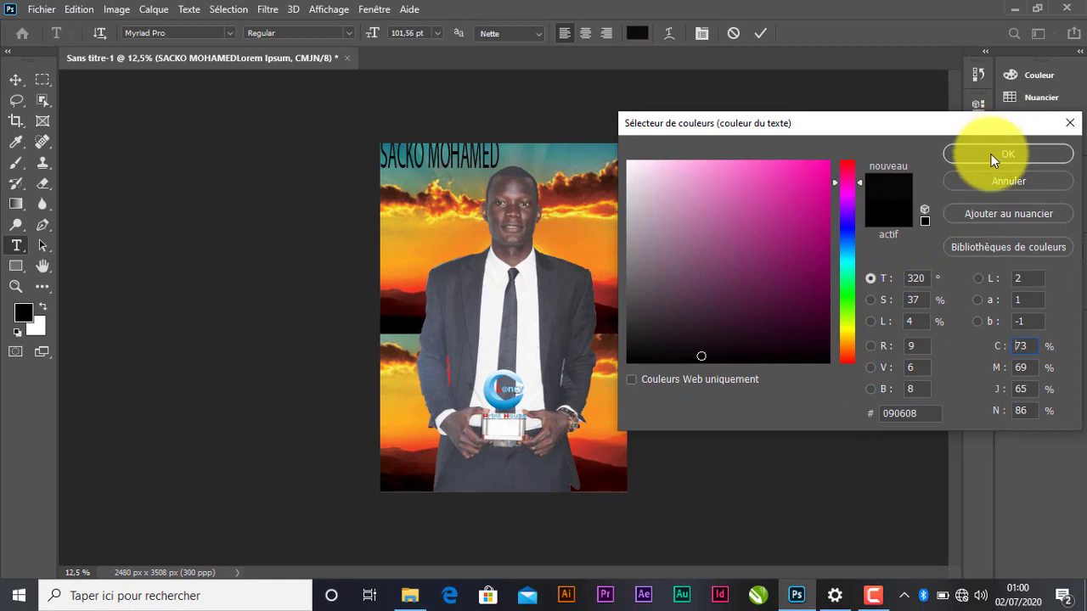
click(993, 157)
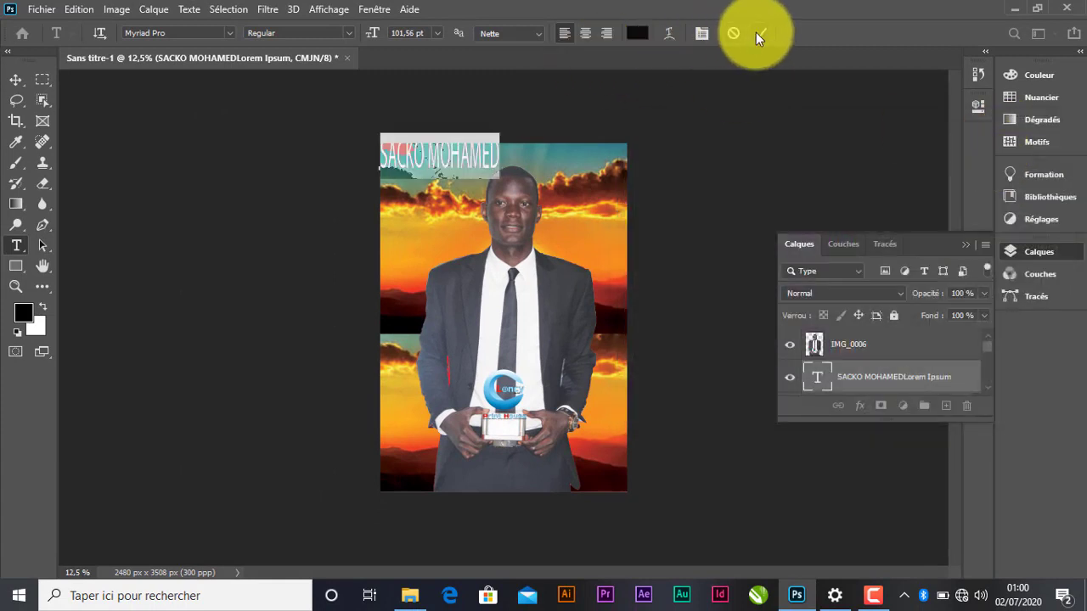
click(756, 34)
- Move the name title slightly down and inward from the page's upper-left corner
click(14, 81)
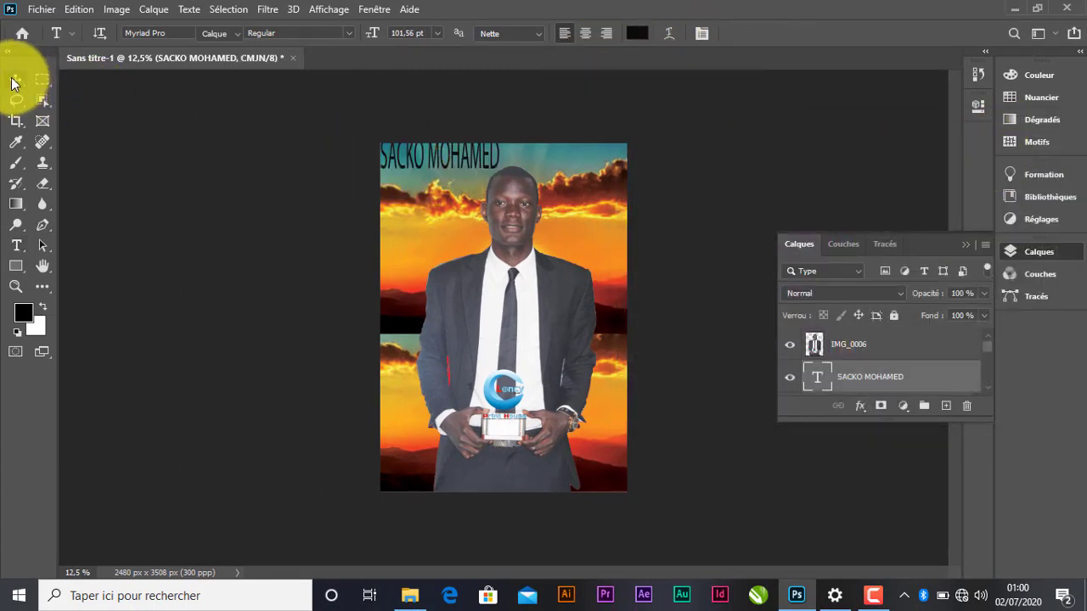
drag(430, 147, 437, 165)
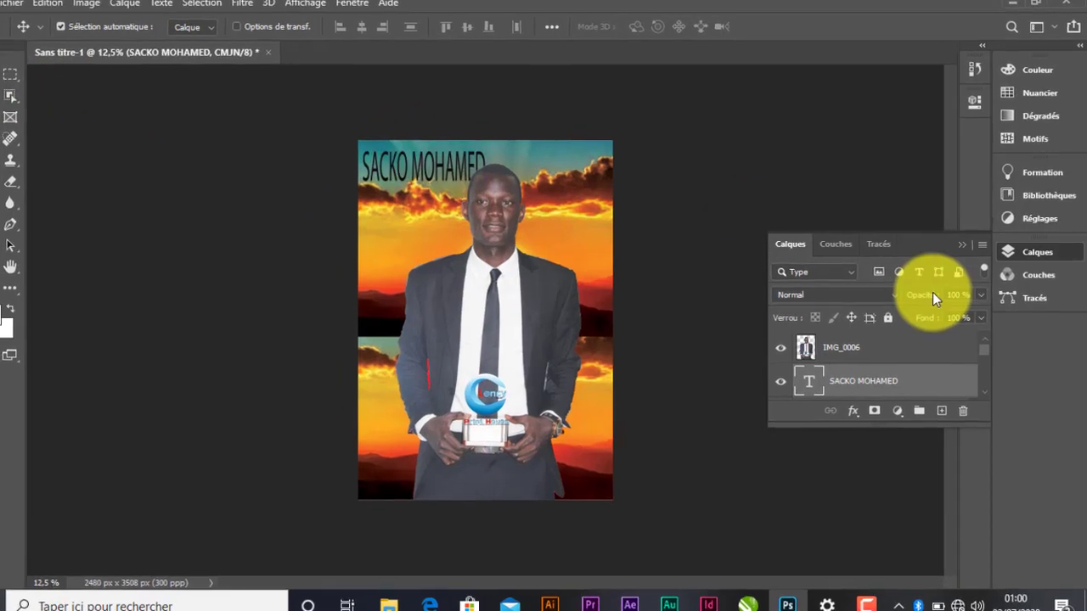
- Add a Contour effect and a second Contour instance to the name text layer's style, setting the upper one's size to 98 px
mouse_move(987, 346)
mouse_down()
mouse_move(996, 376)
mouse_move(999, 352)
mouse_move(987, 360)
mouse_up()
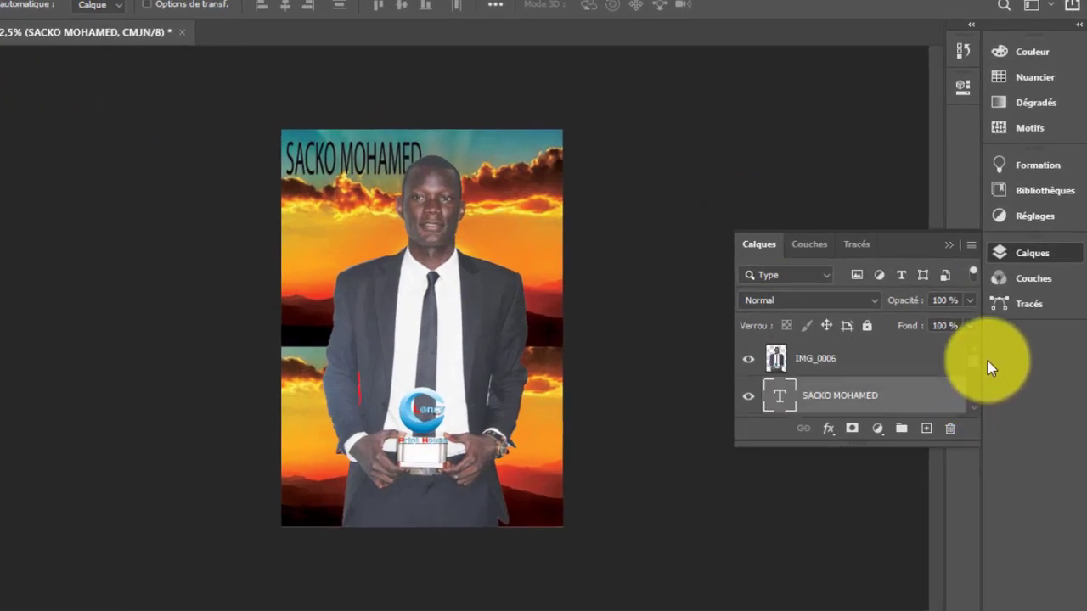
double_click(897, 399)
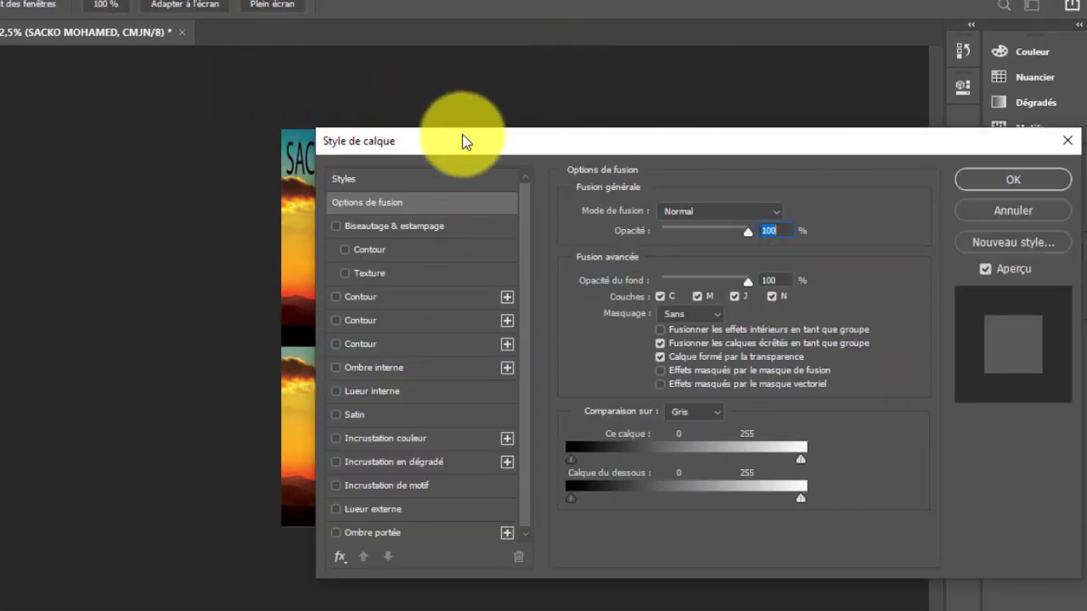
drag(459, 143, 623, 112)
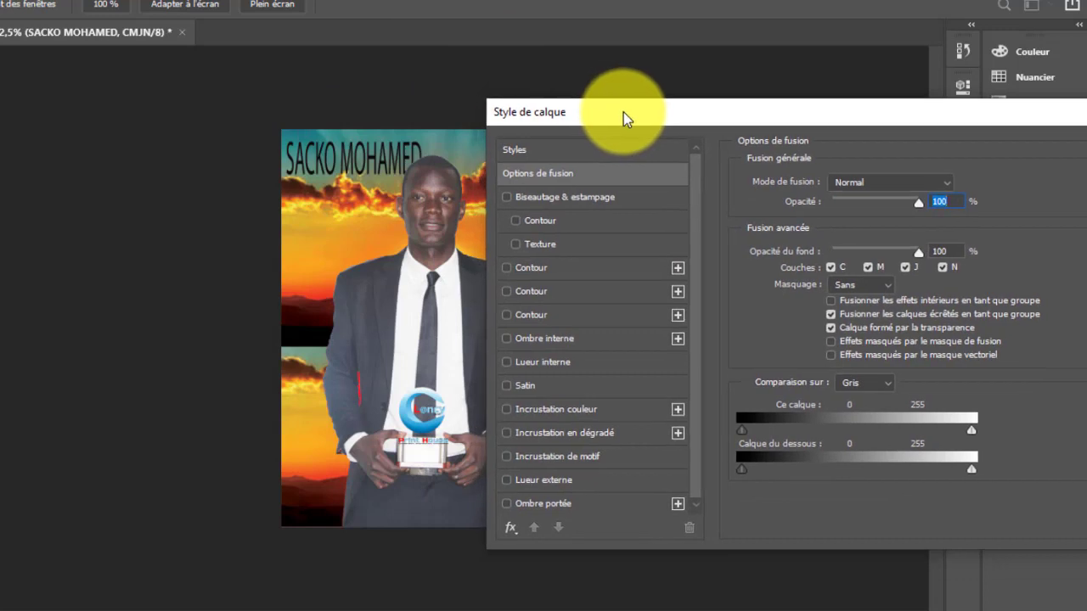
click(506, 314)
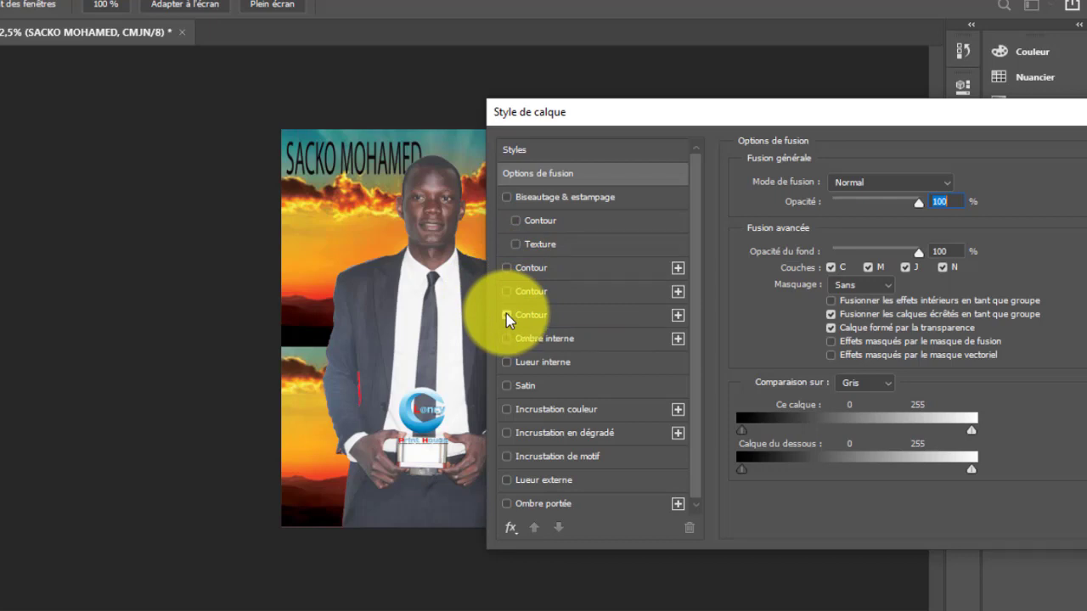
click(677, 315)
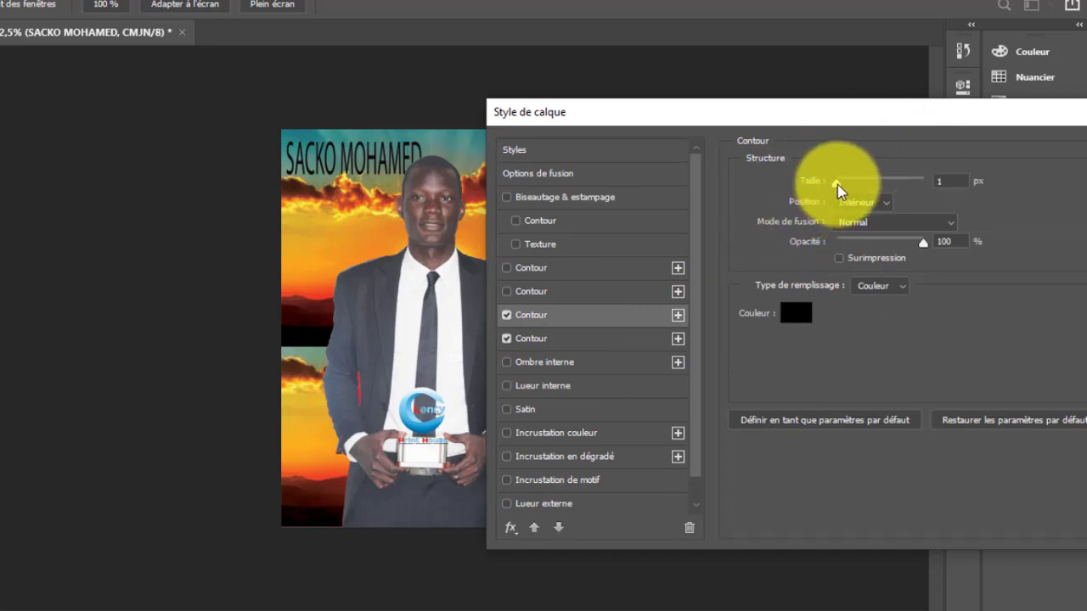
drag(837, 184, 874, 188)
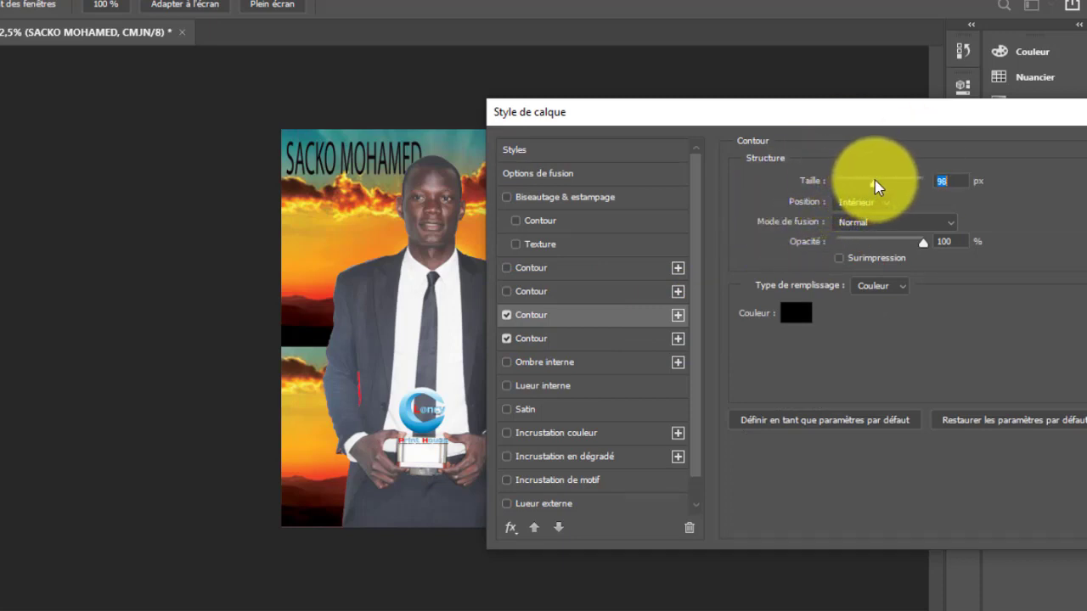
- Set the 98 px Contour's colour to near-black #070b09 and apply the layer style to the name title
click(794, 313)
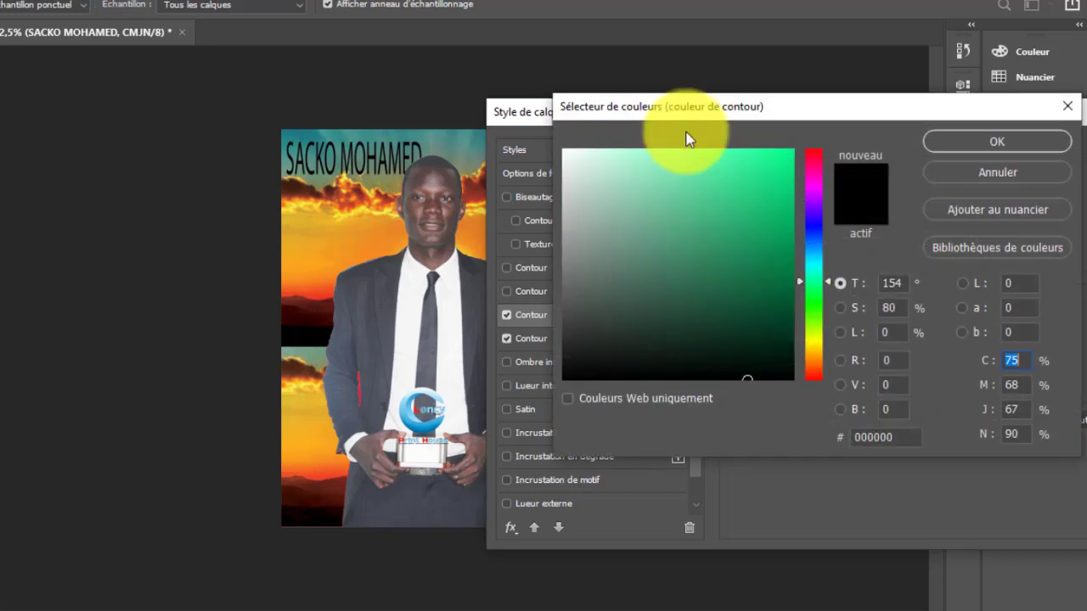
click(566, 179)
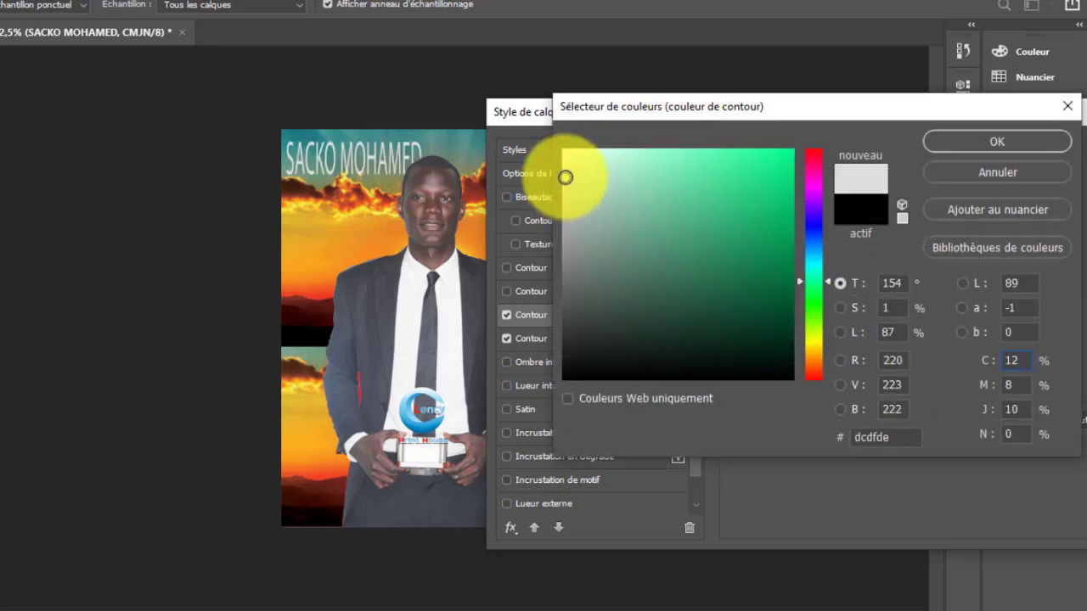
click(606, 196)
click(699, 288)
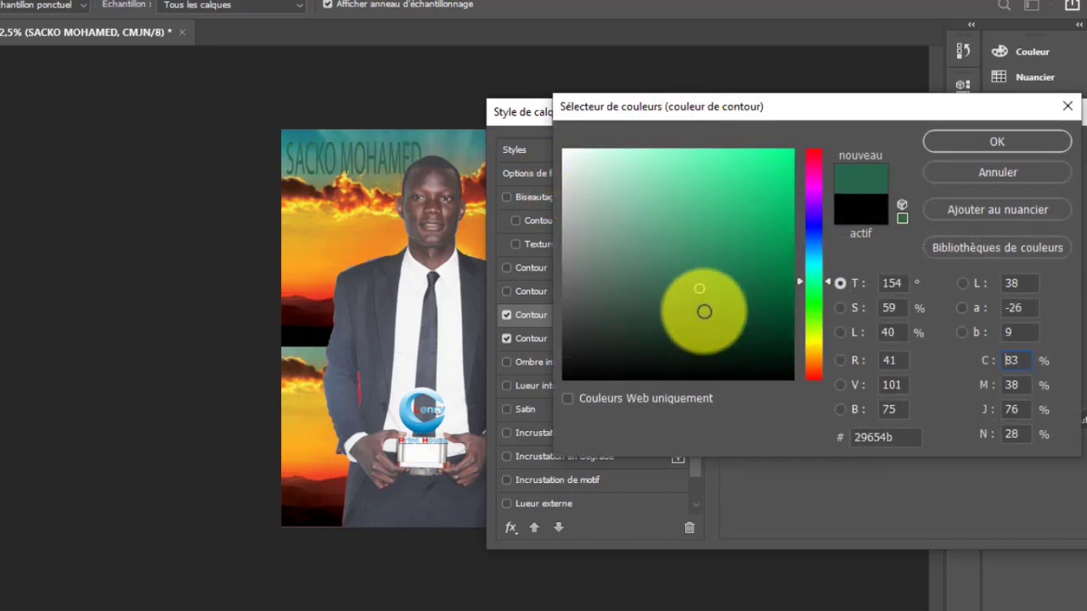
click(706, 313)
click(603, 360)
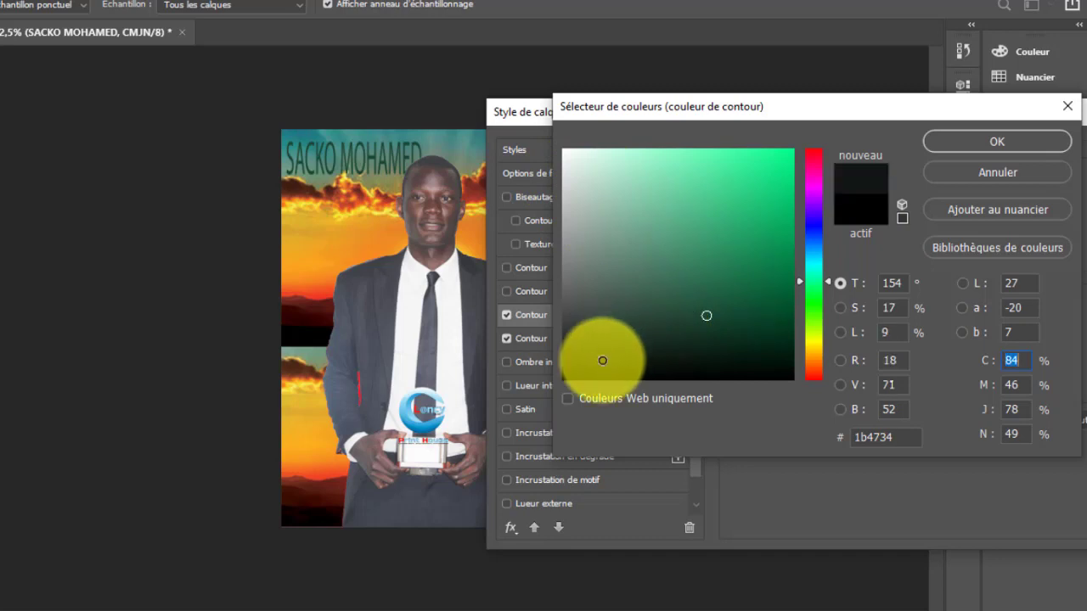
click(648, 371)
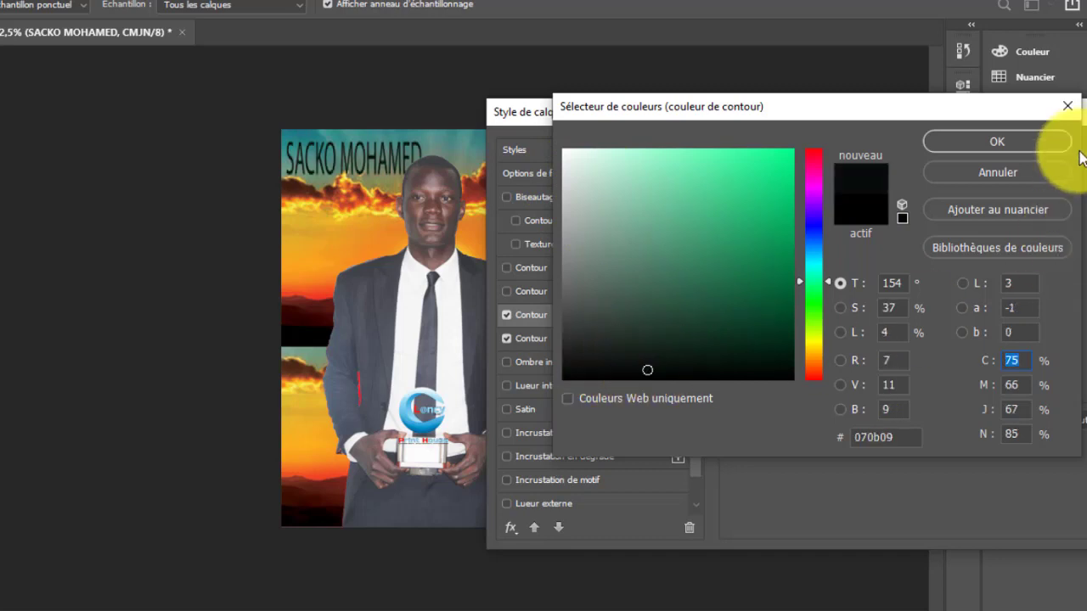
click(1015, 141)
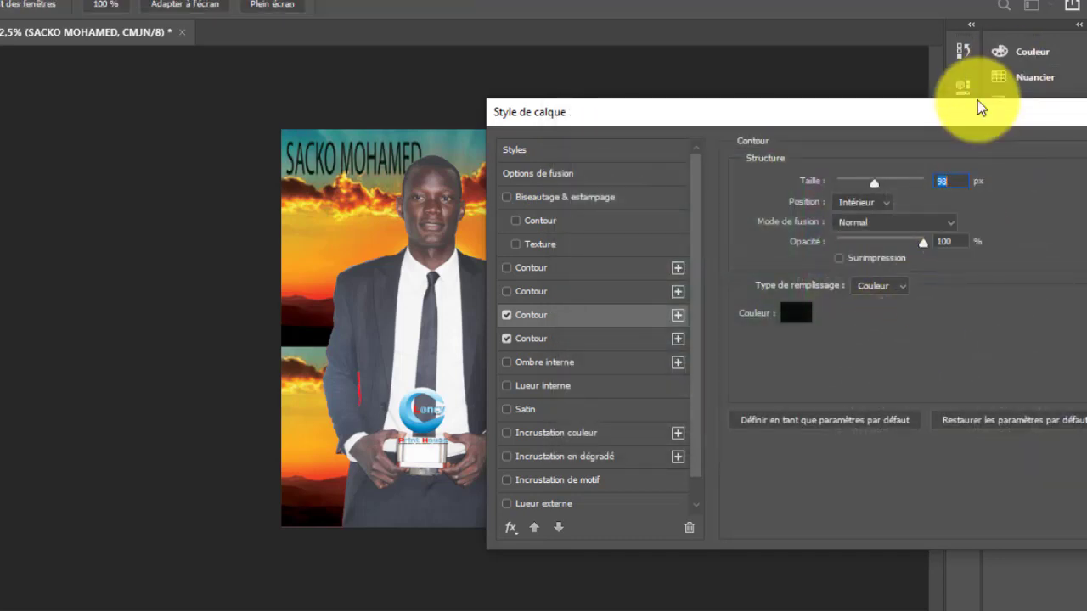
drag(975, 102, 711, 114)
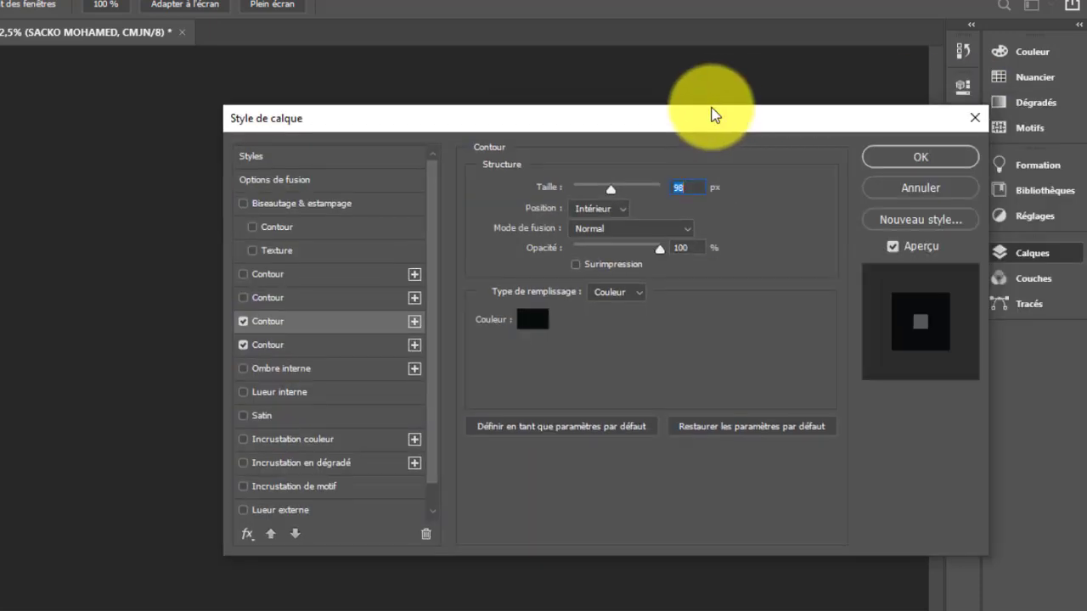
click(925, 159)
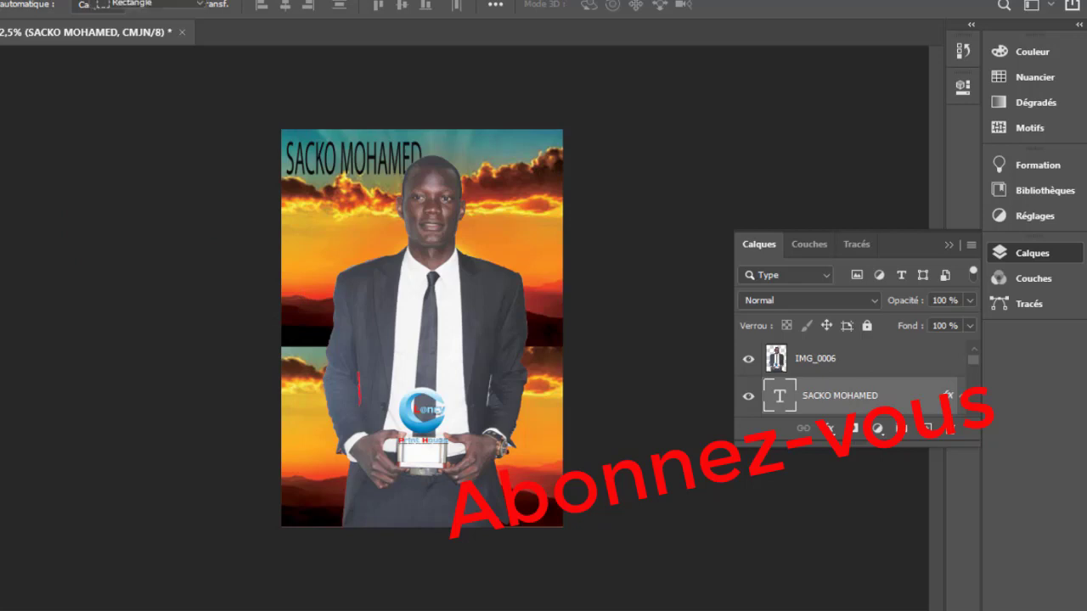
- Activate the Object Selection tool in Rectangle mode
right_click(0, 81)
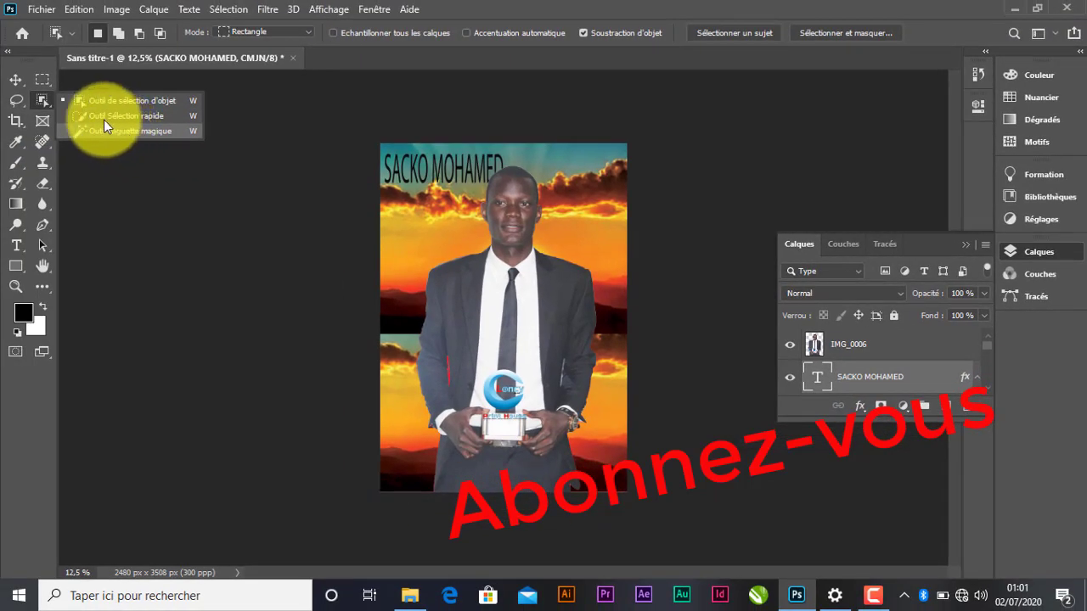
click(50, 104)
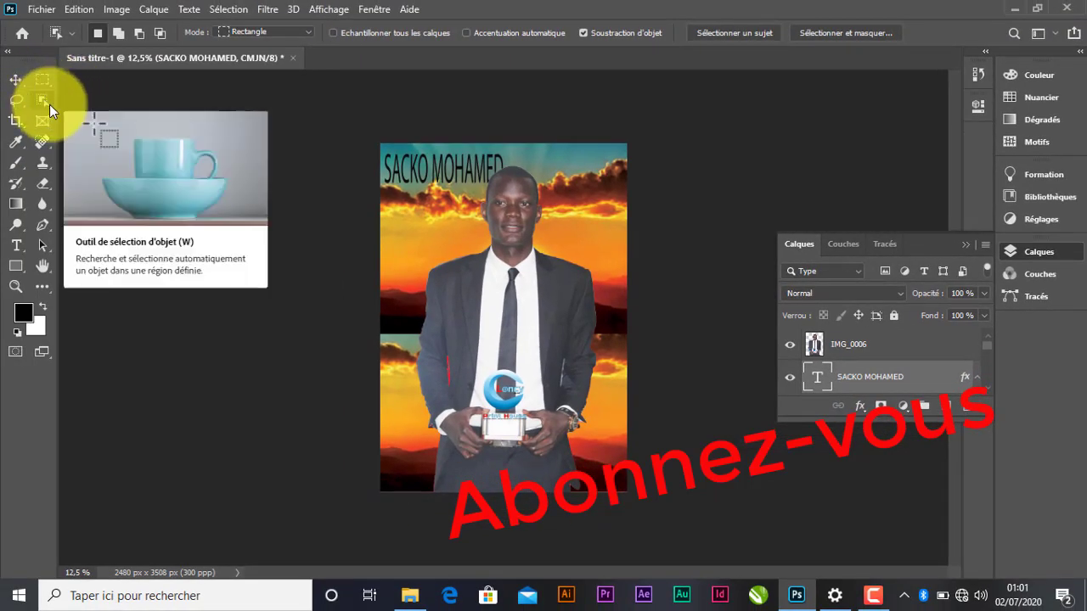